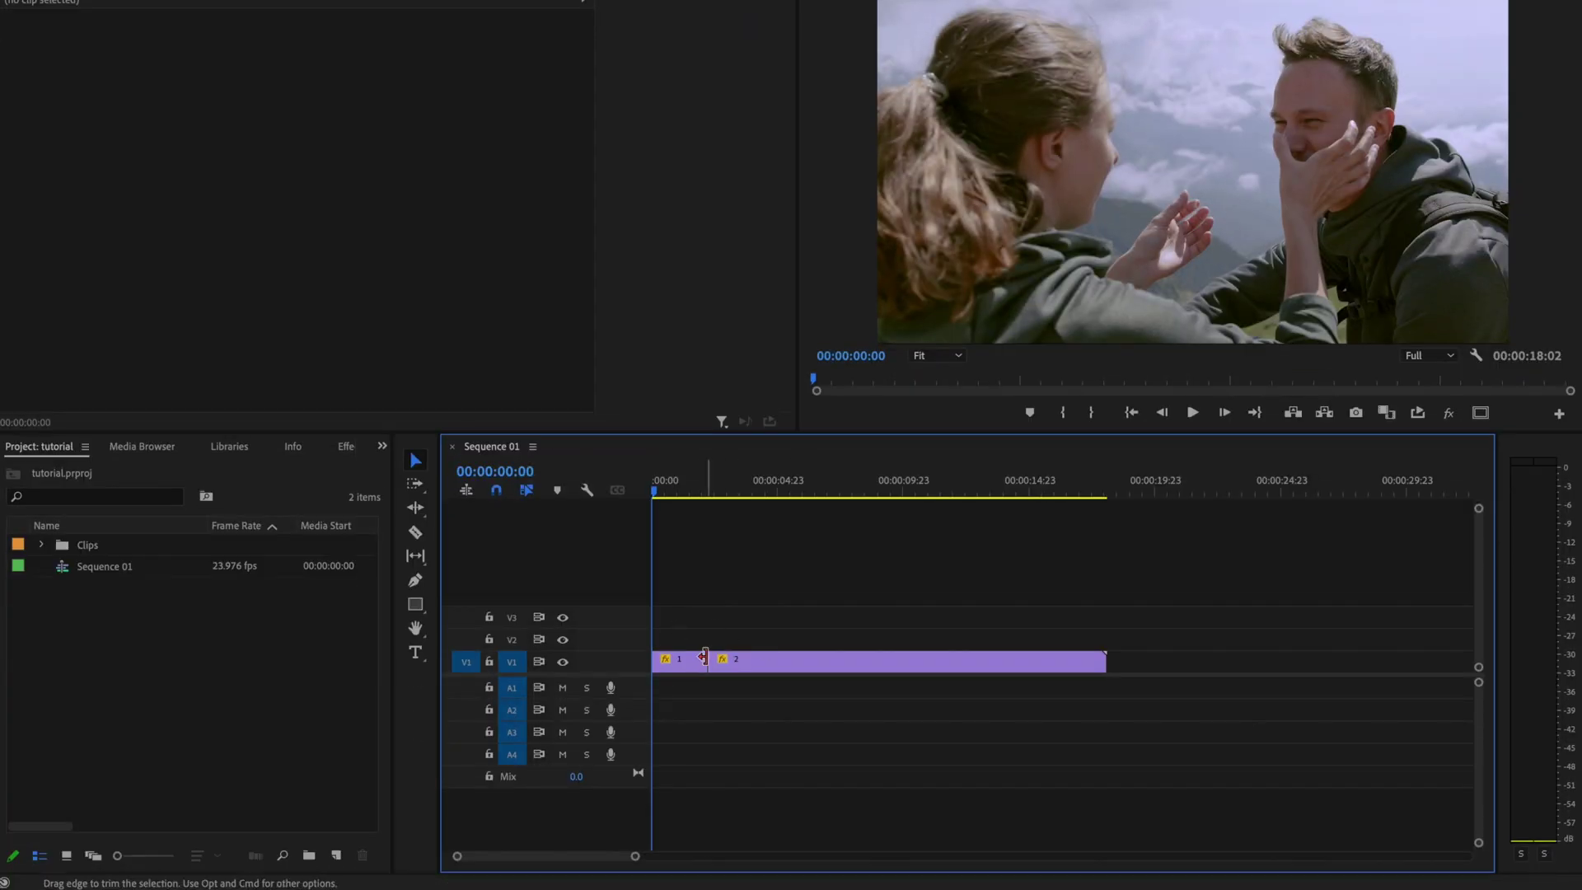
Step: Create a new 1920×1080, 23.976 fps square-pixel Adjustment Layer from the Project panel's New Item menu
click(336, 854)
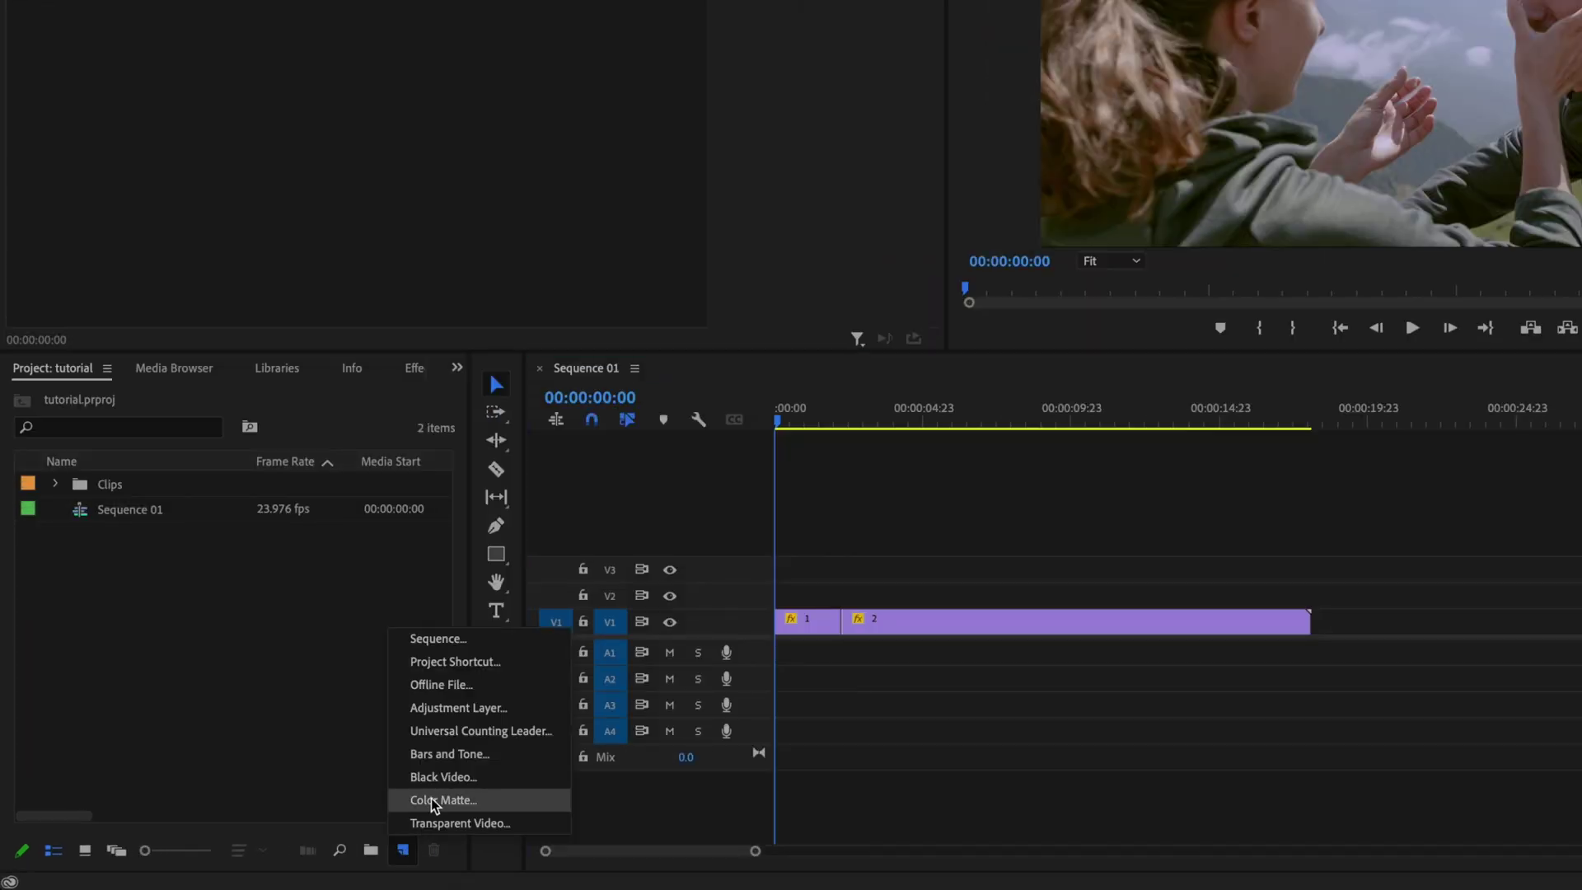
click(459, 709)
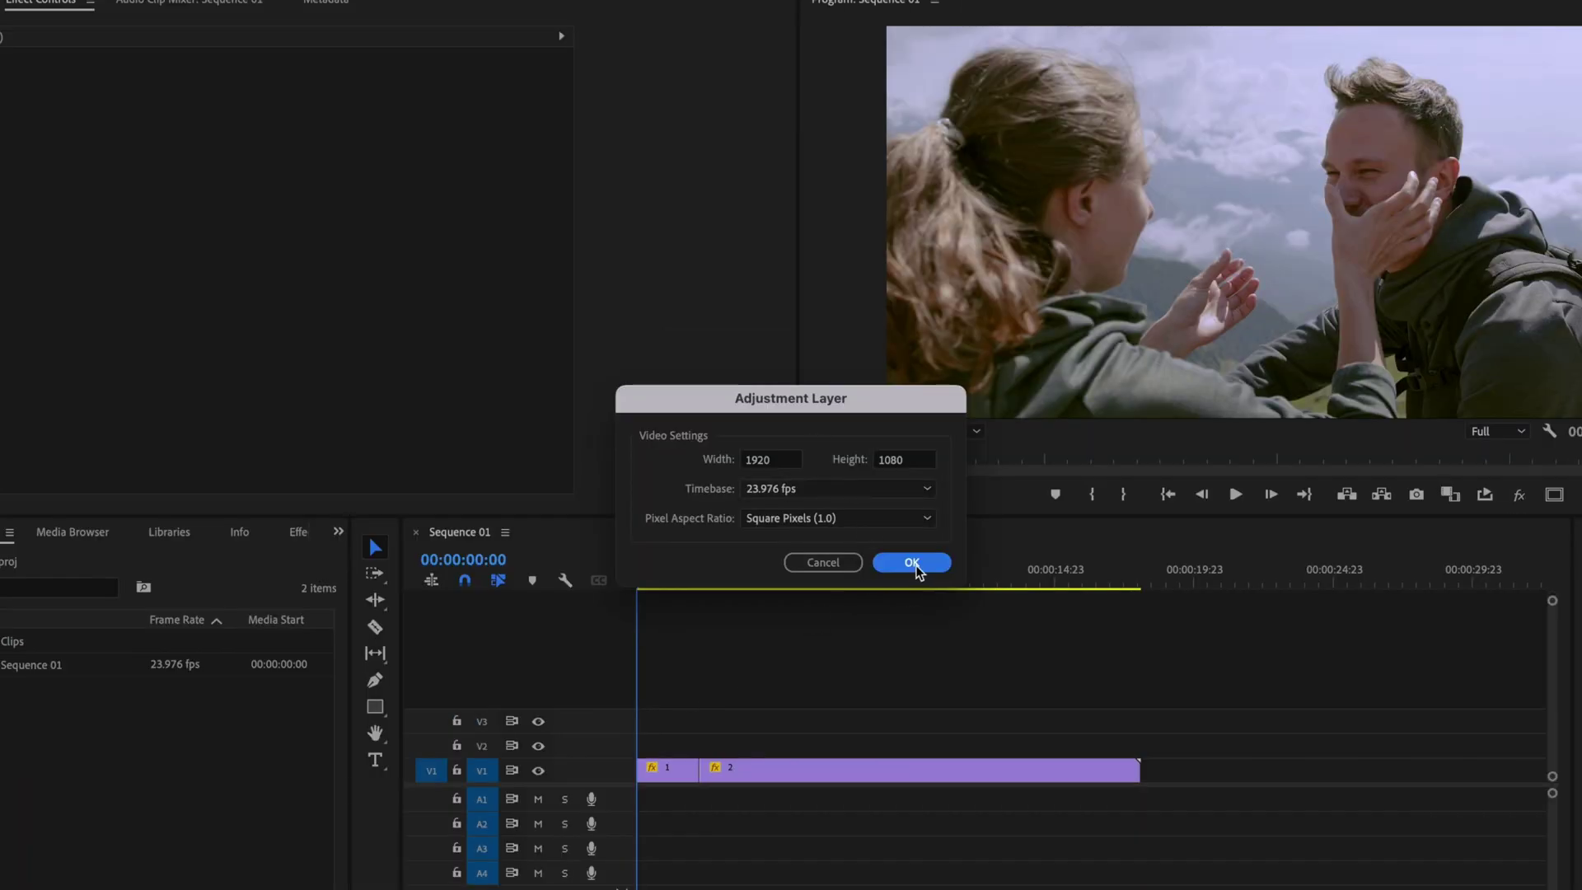
click(912, 563)
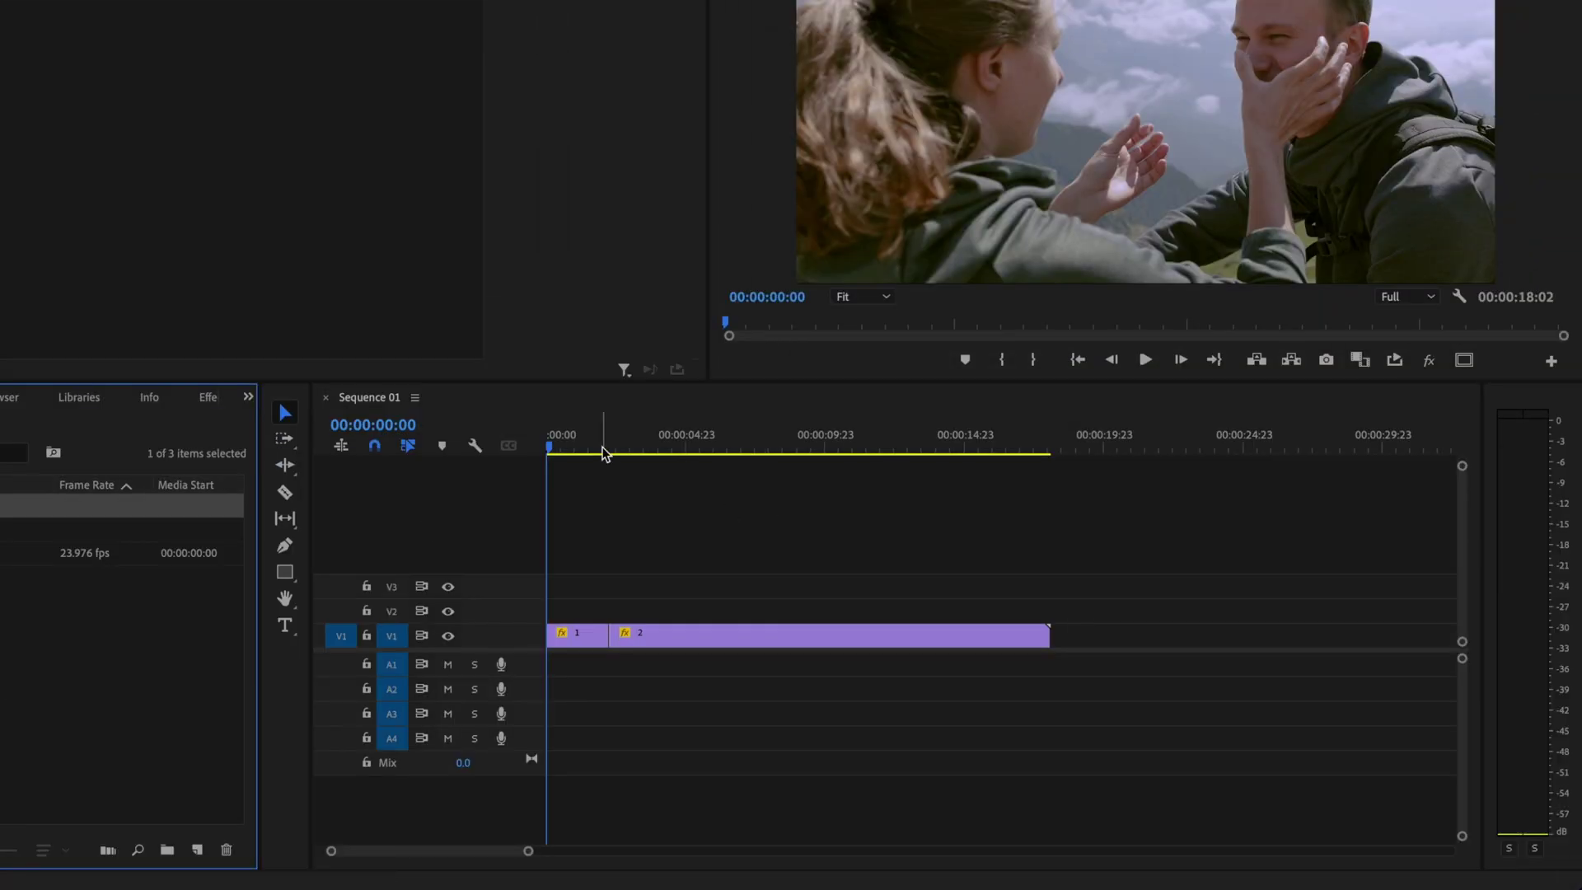
Step: Park the playhead at the cut and place the adjustment layer on V2 there
drag(603, 452, 608, 453)
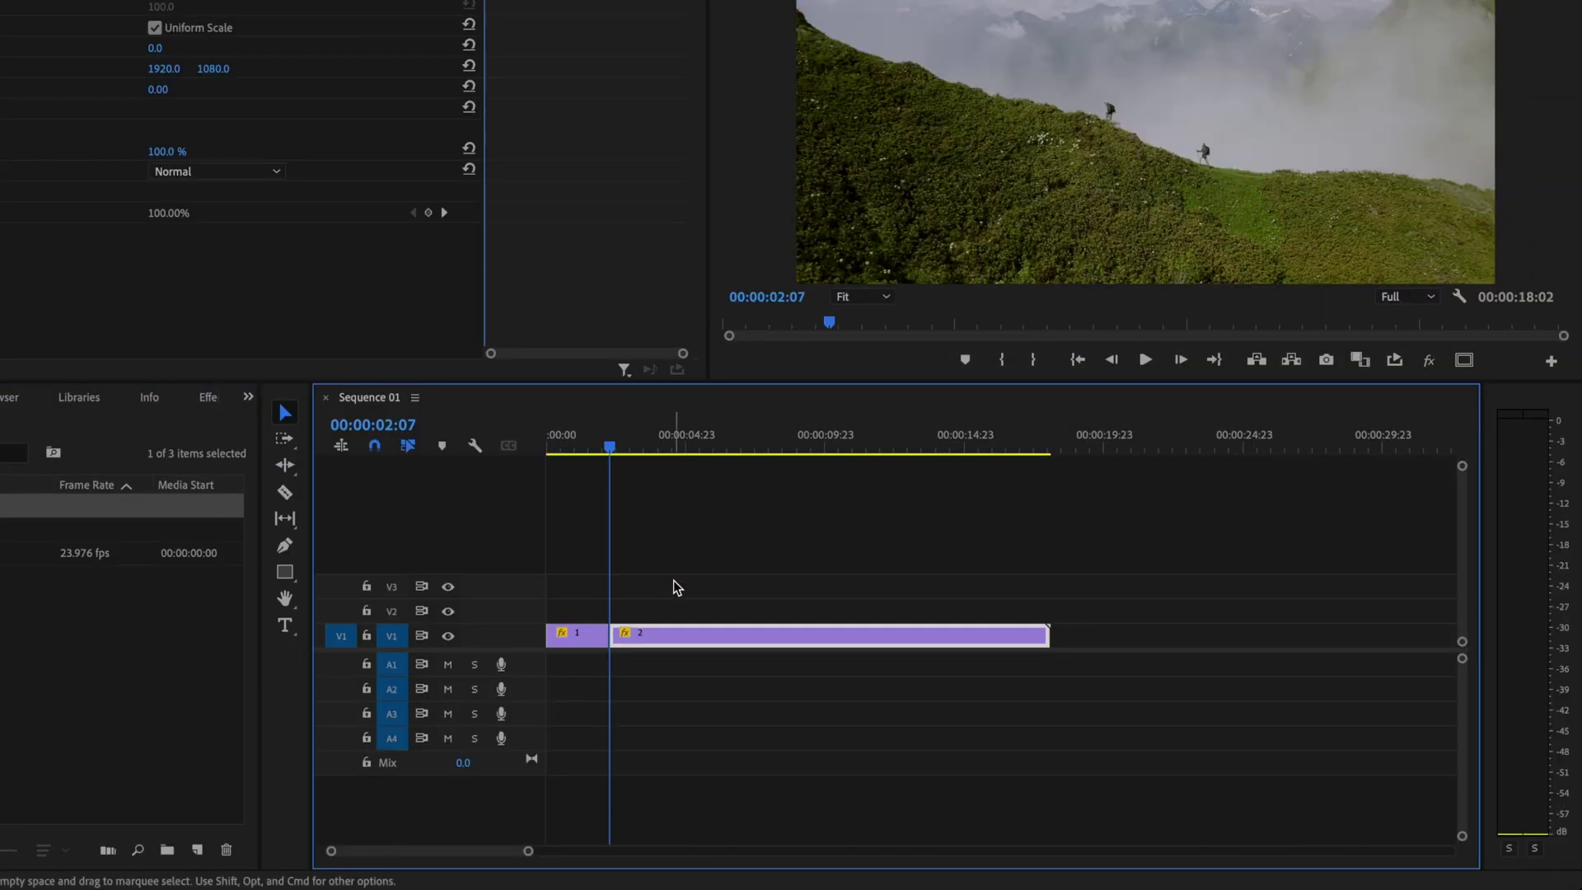
key(Left)
key(Left)
key(Left)
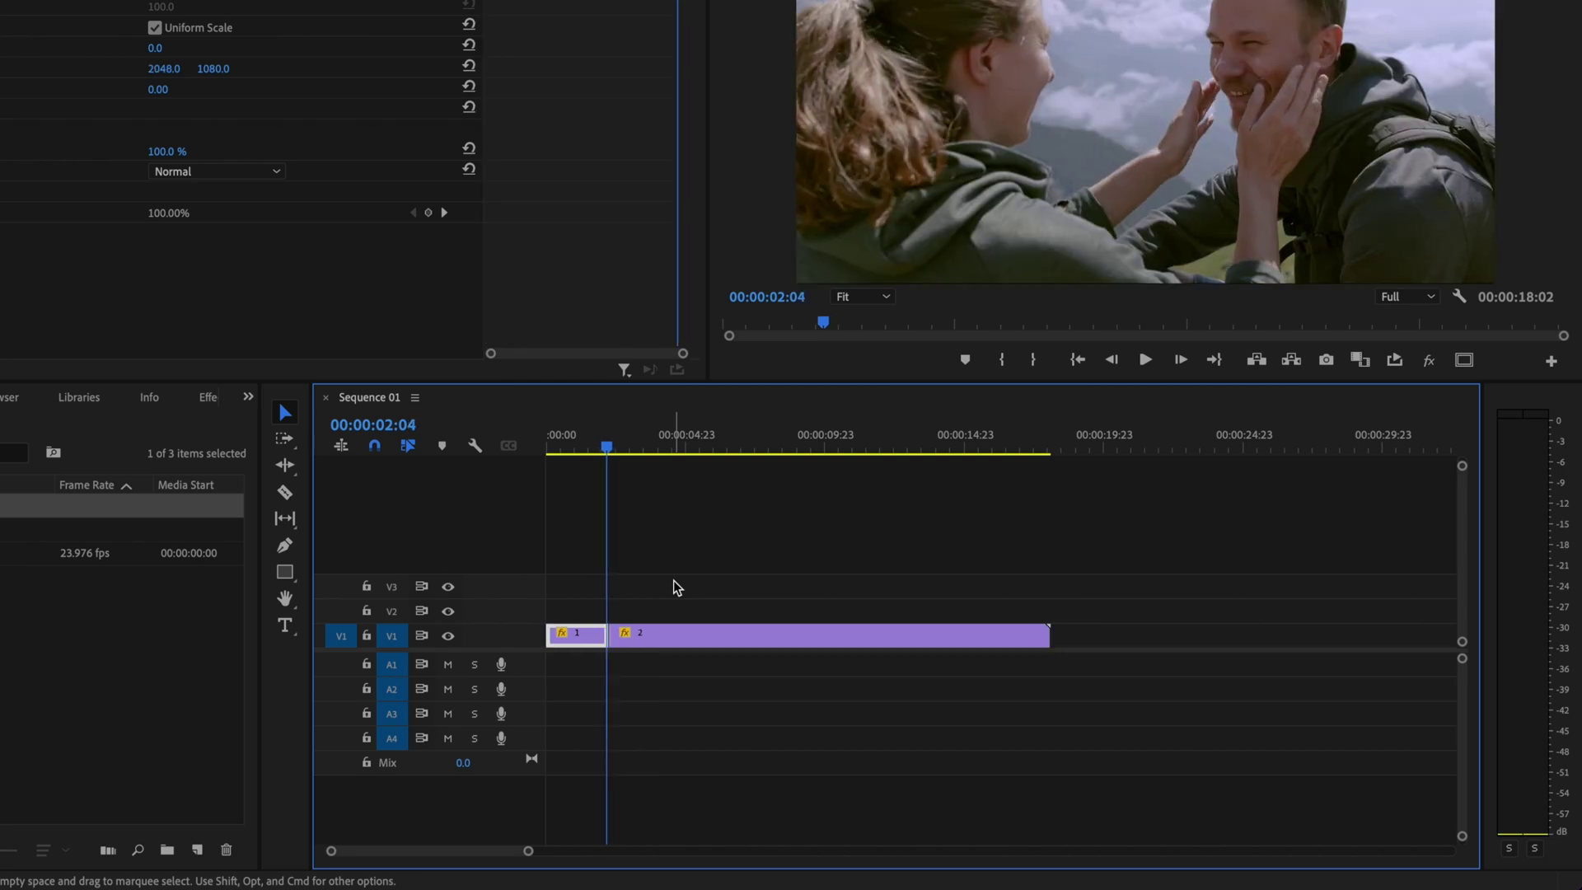
drag(53, 553, 715, 643)
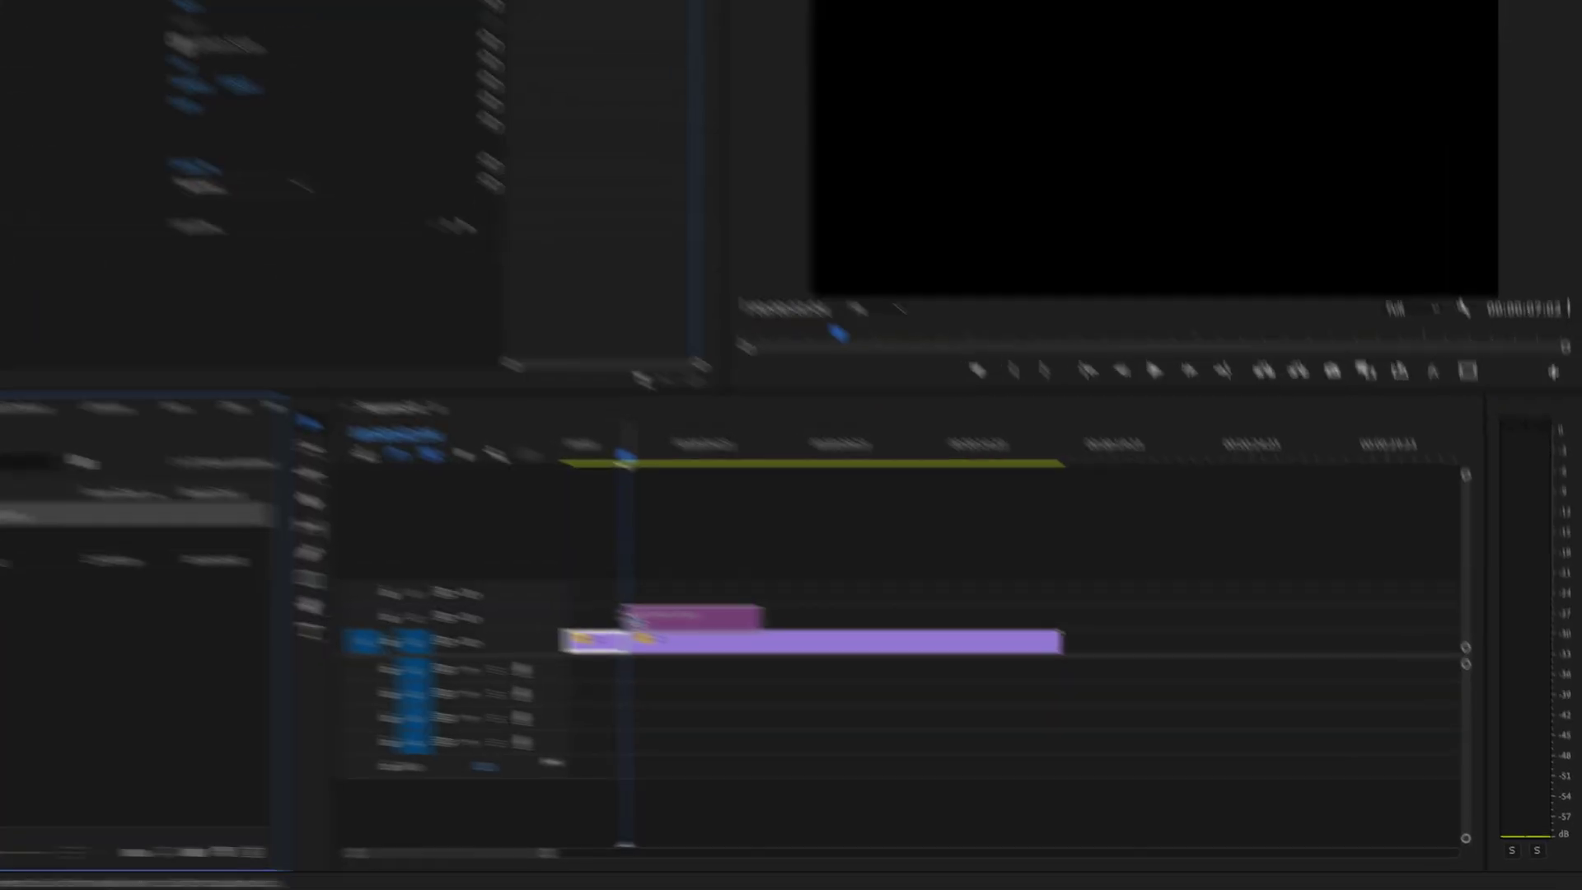
drag(626, 616, 586, 604)
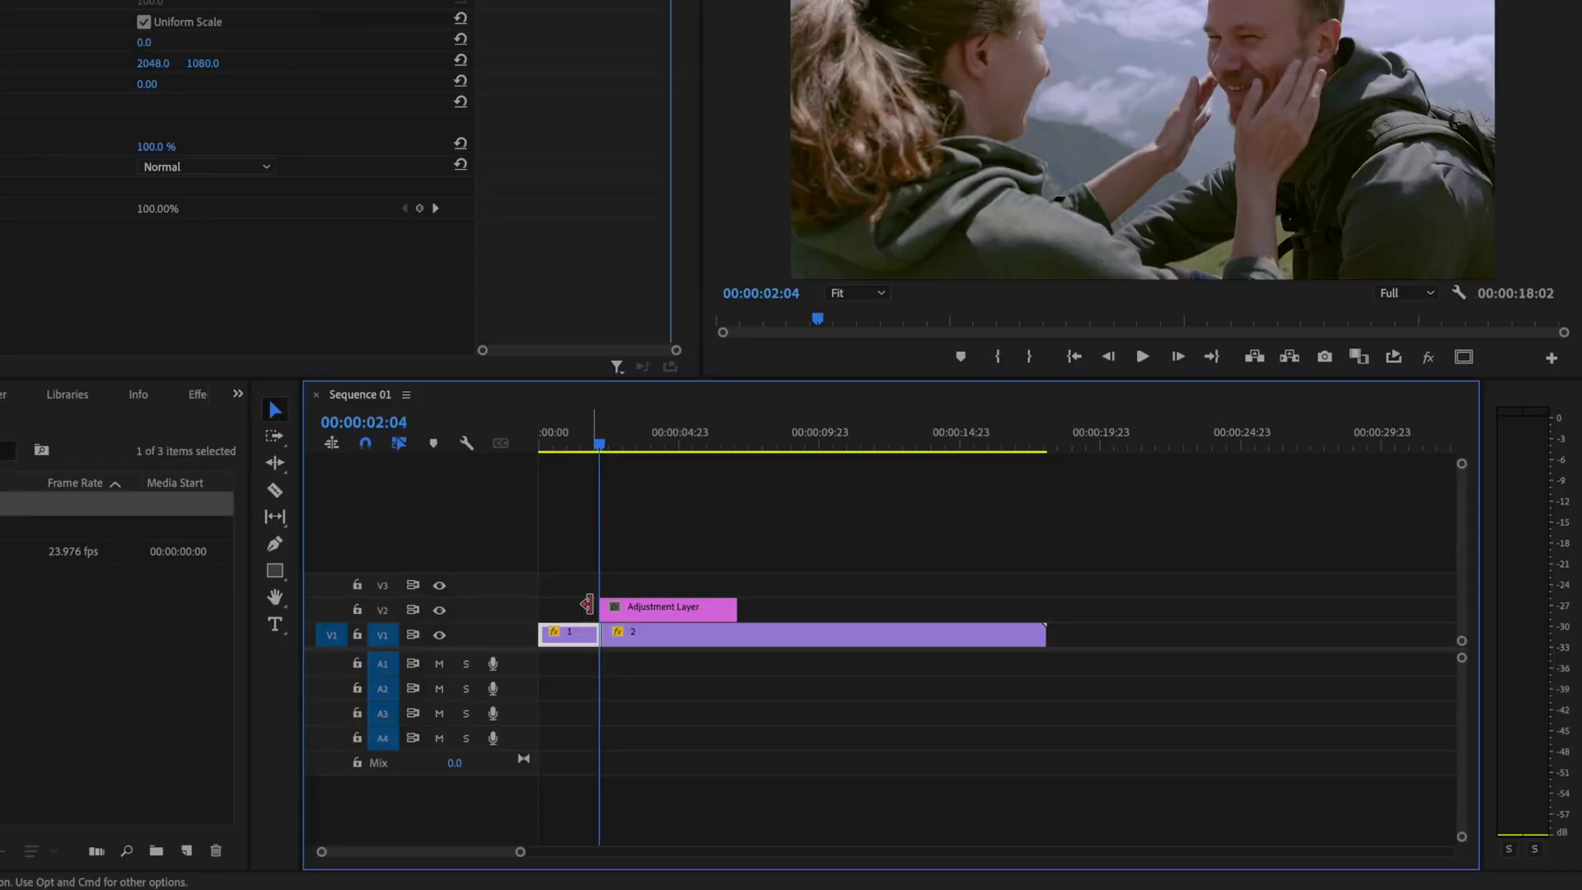
scroll(586, 604, up, 5)
scroll(587, 604, down, 1)
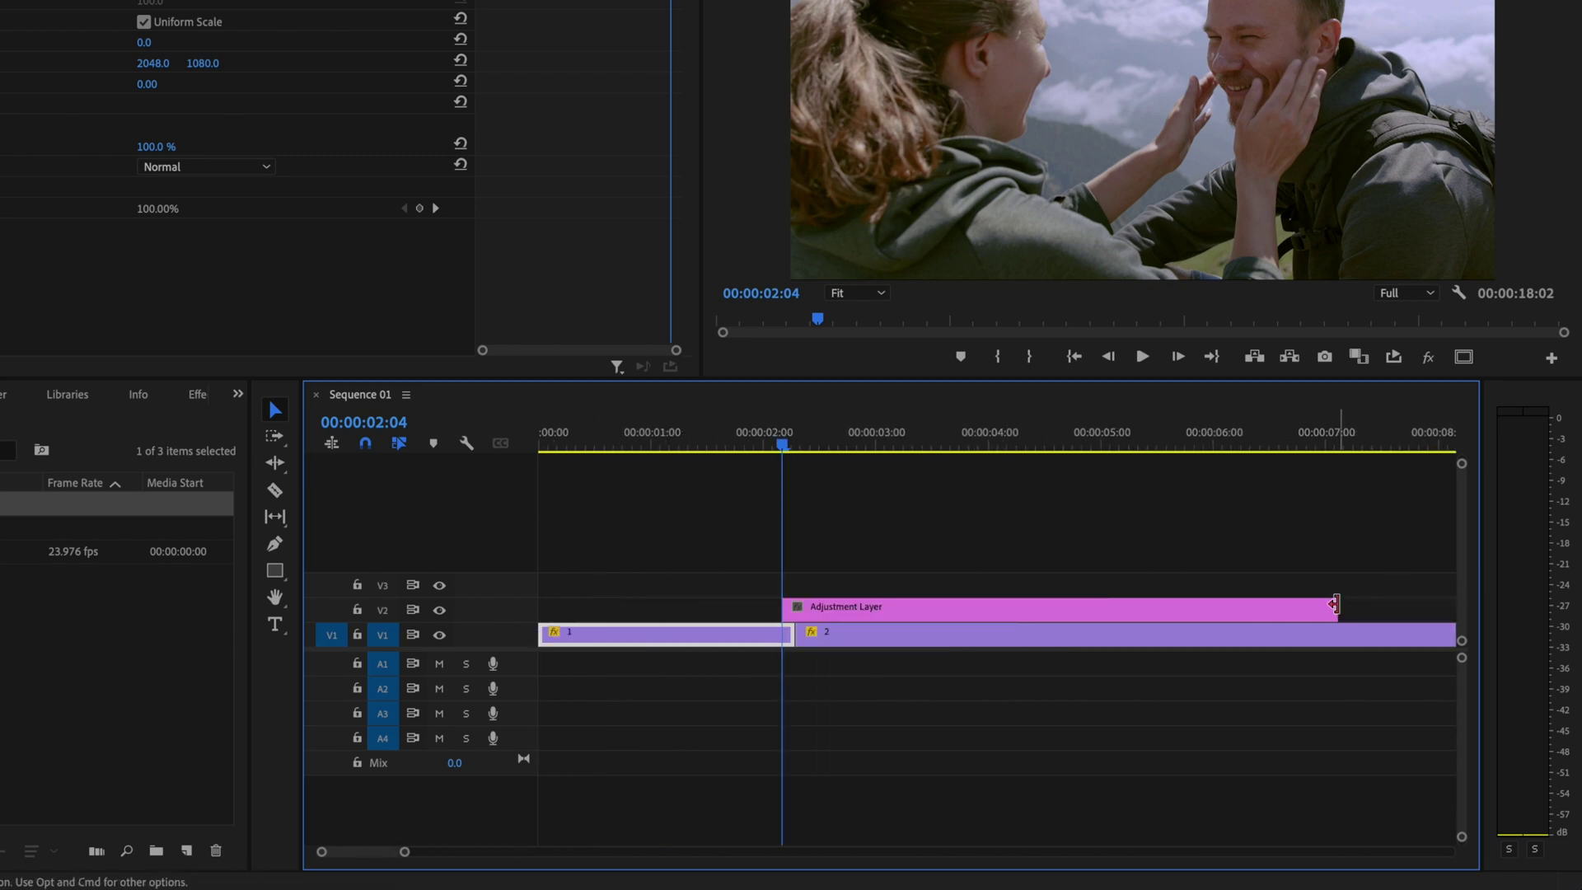
Step: Trim the V2 layer to three frames and put a seven-frame copy on V3
drag(1335, 604, 789, 608)
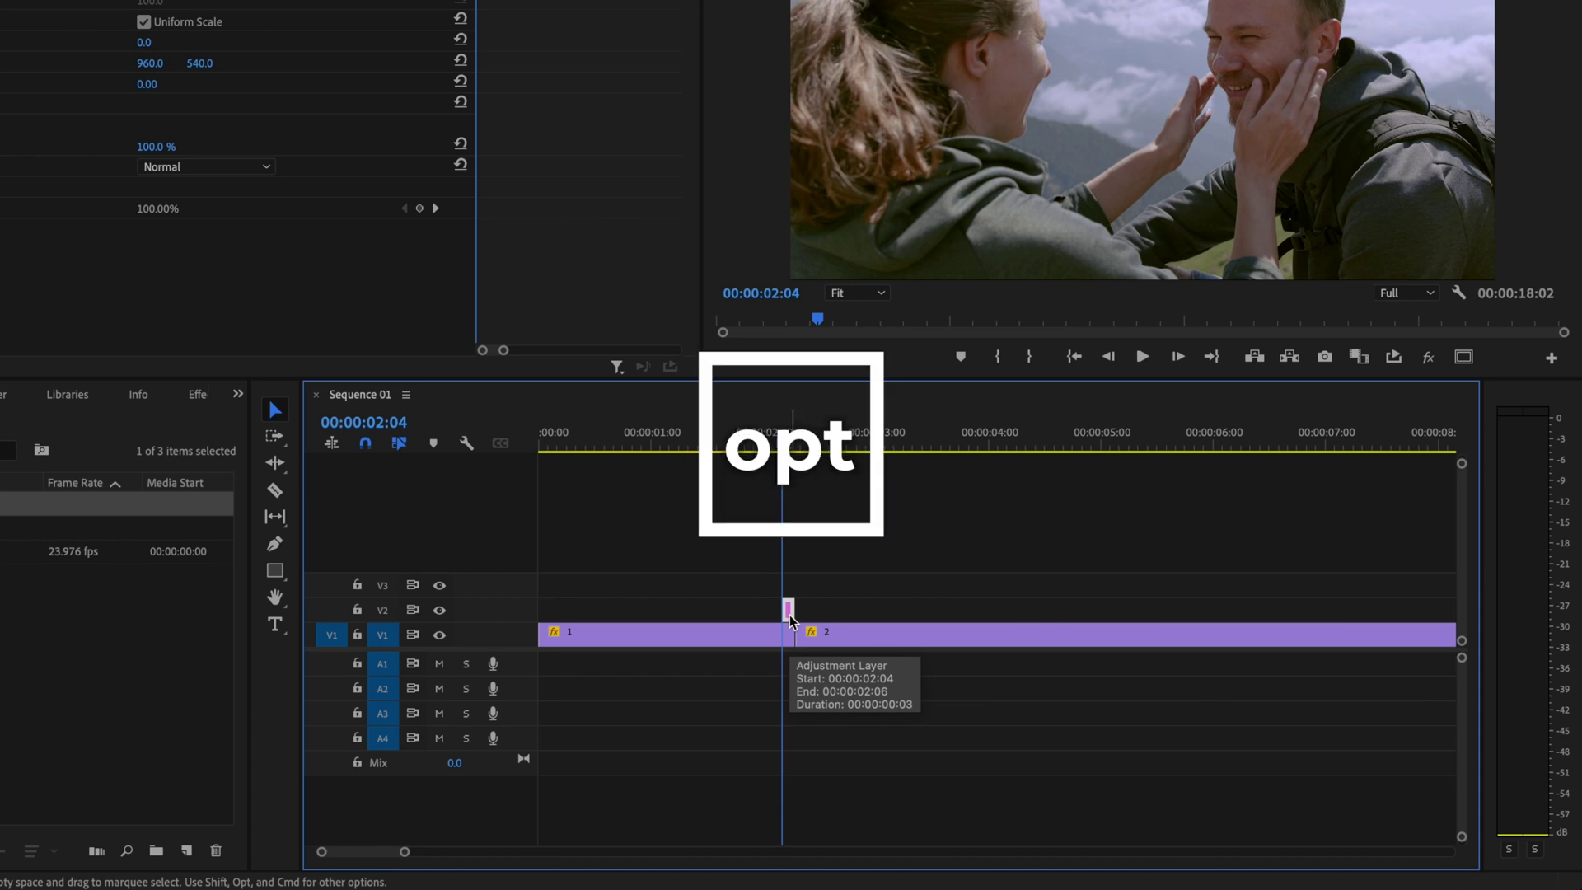
drag(789, 614, 789, 590)
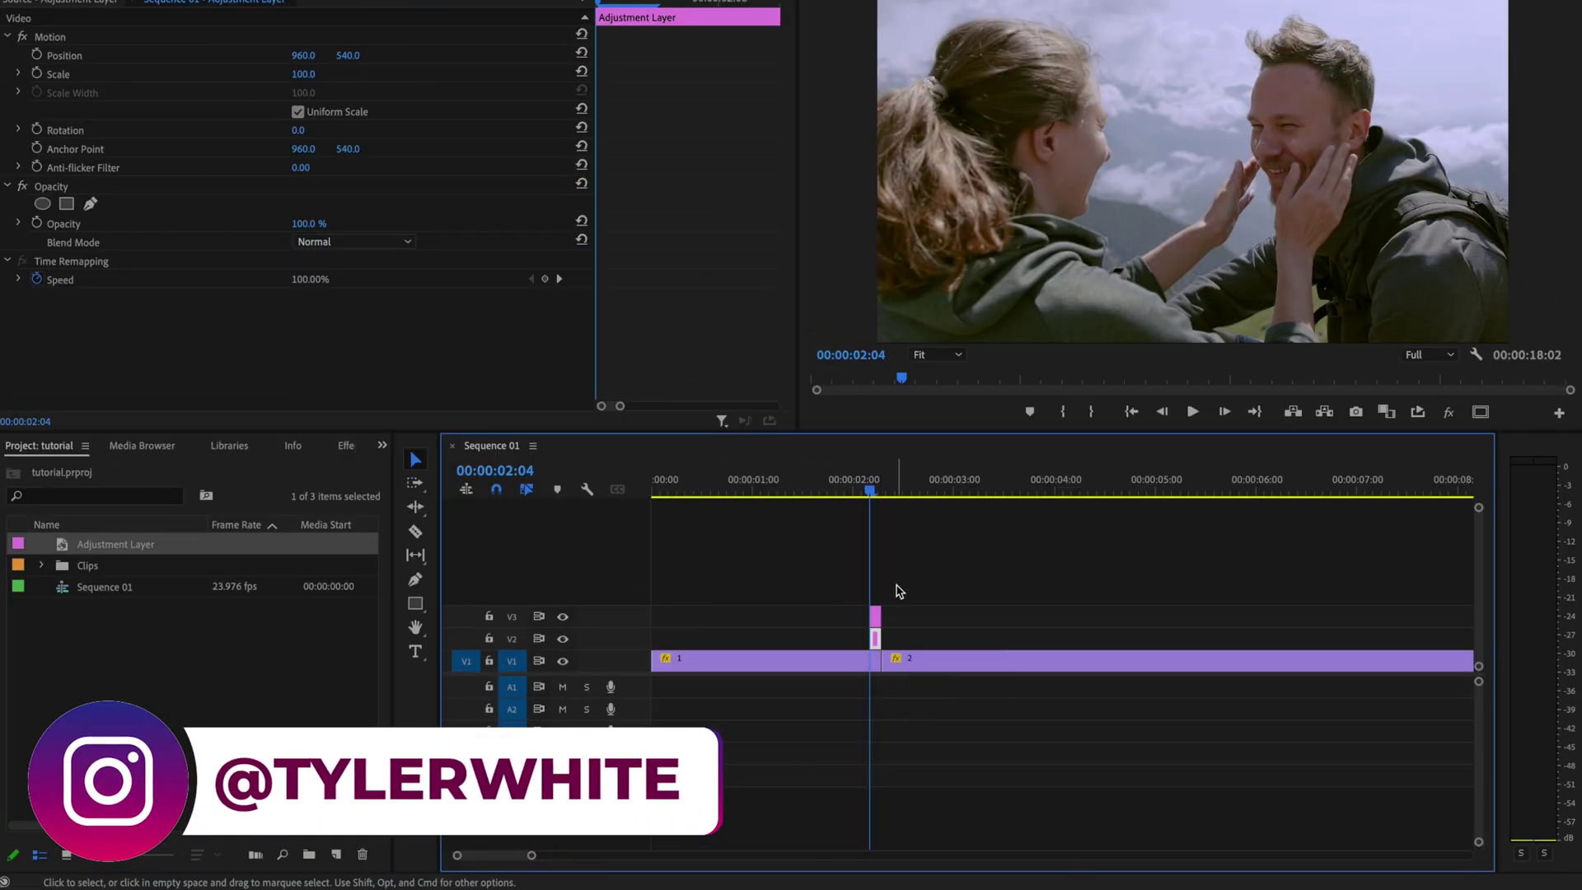
key(Right)
key(Right)
key(Right)
key(Right)
key(Right)
key(Right)
key(Right)
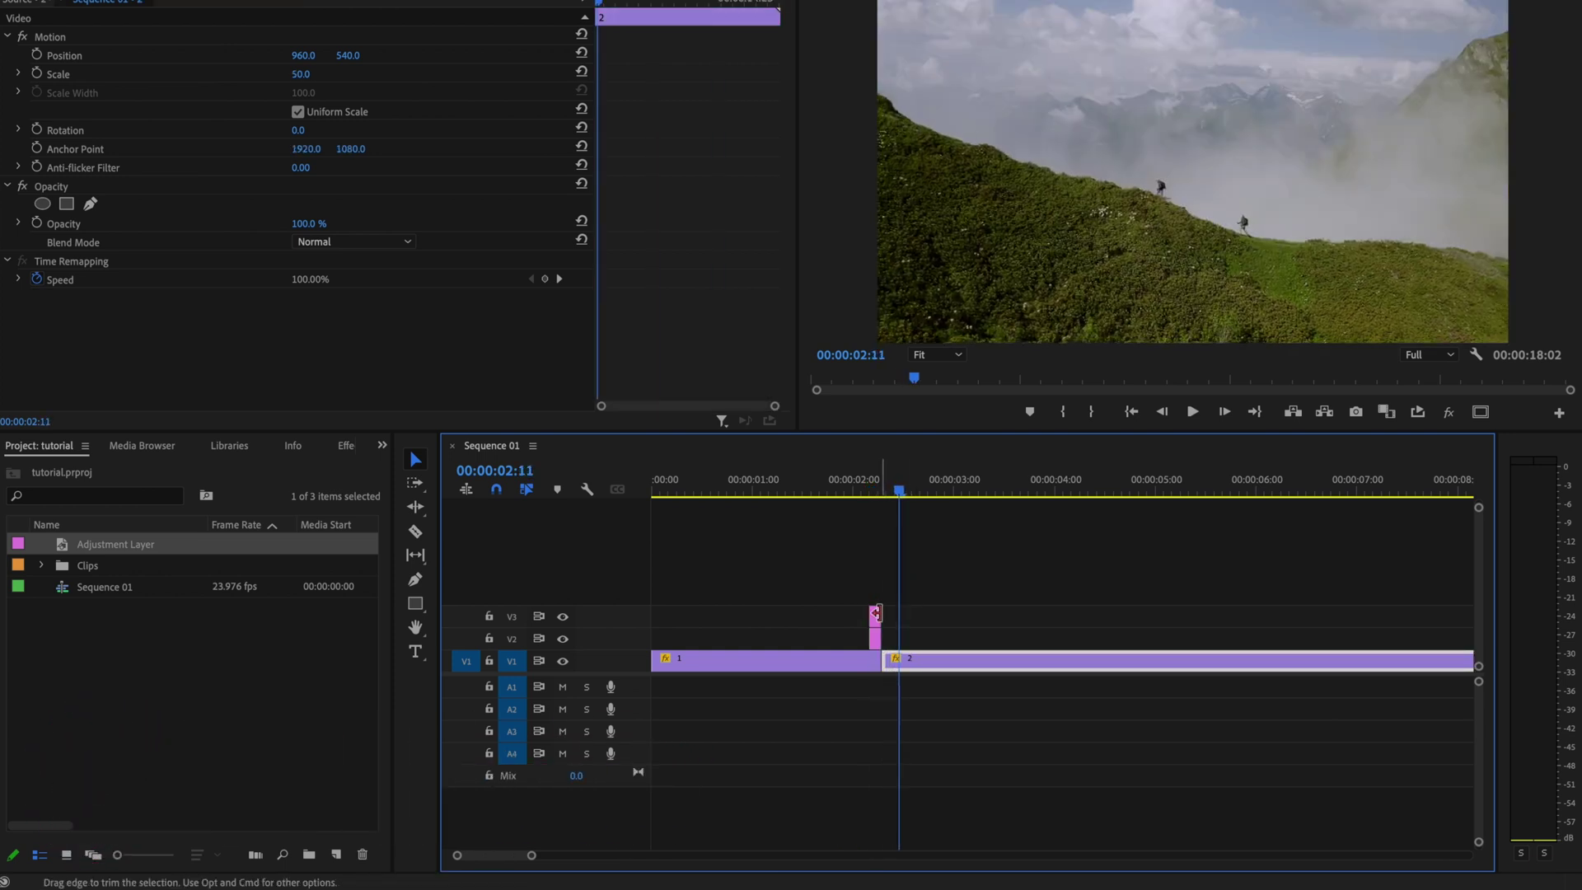
drag(879, 613, 899, 613)
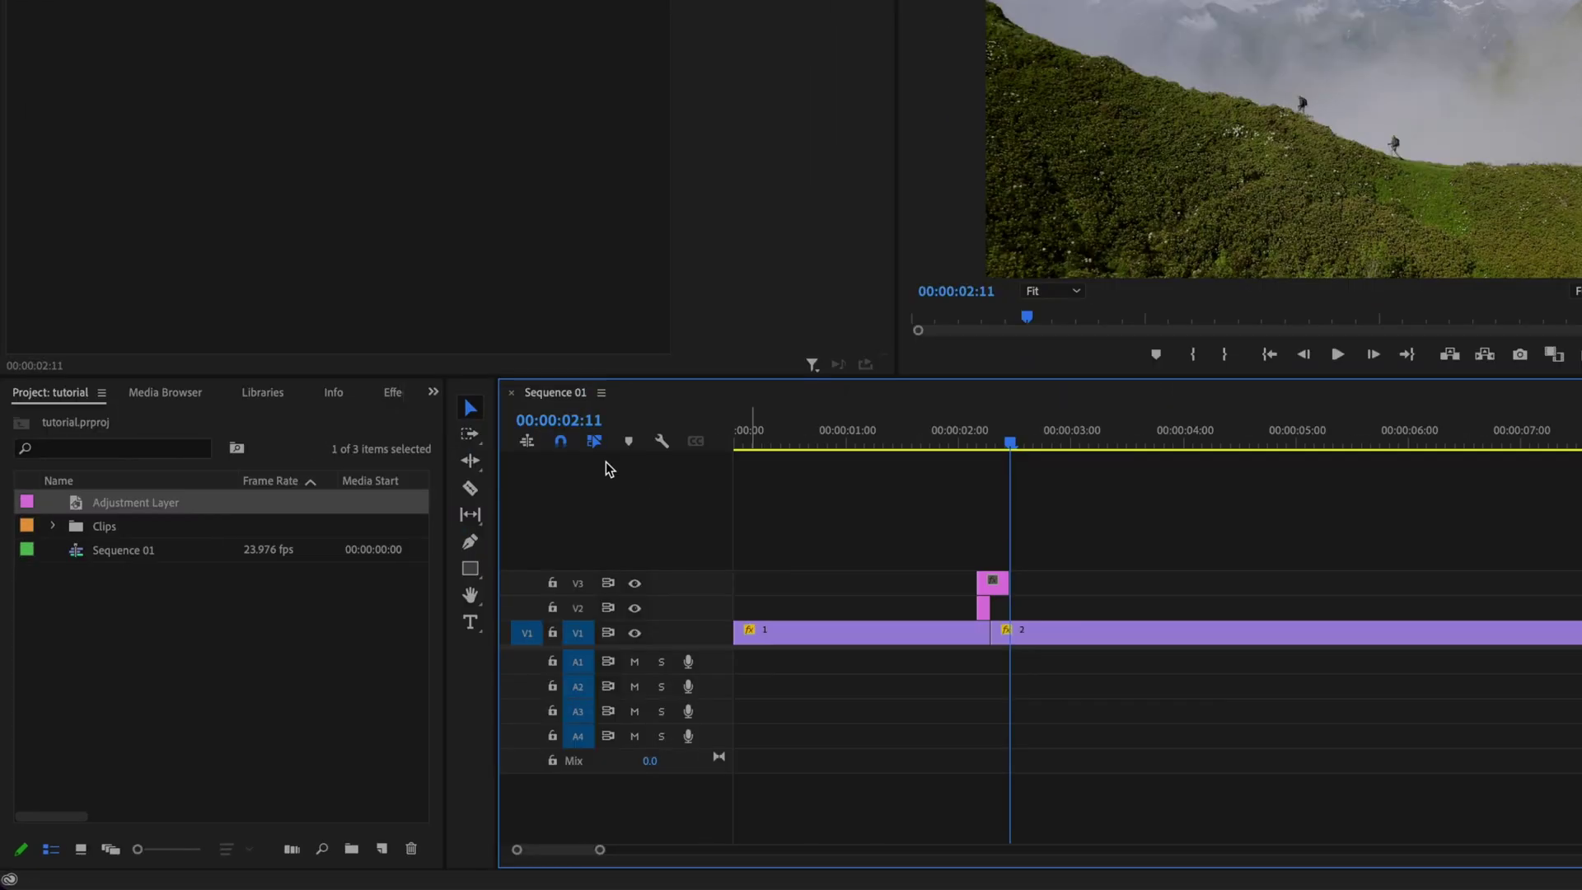
click(435, 394)
Step: Apply the Replicate effect to the adjustment layer from the Effects panel
click(457, 501)
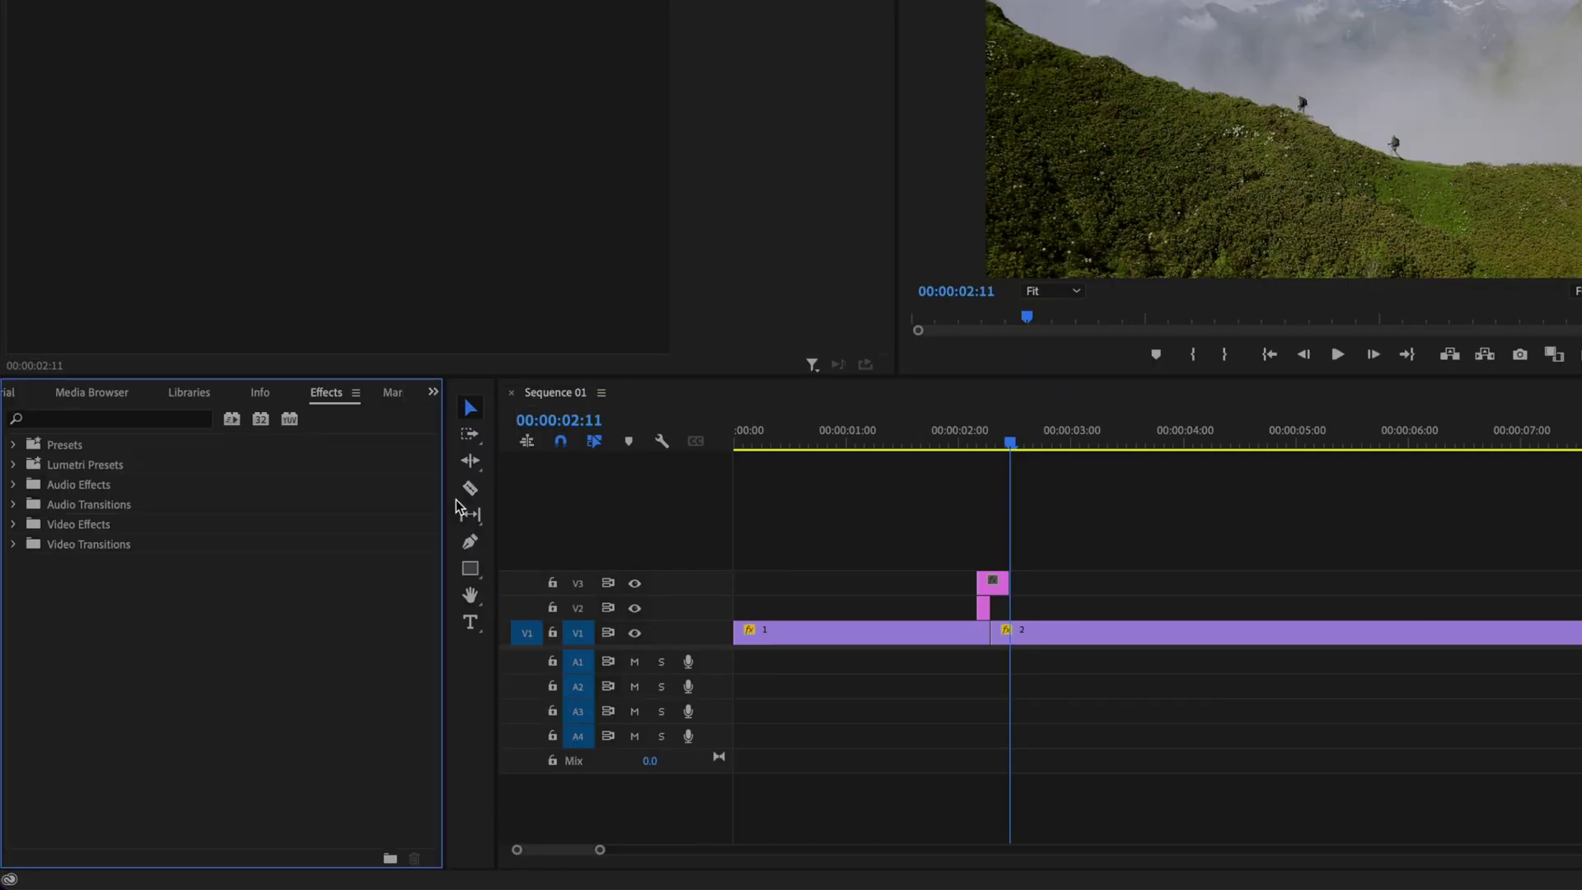
click(181, 417)
text(replicate)
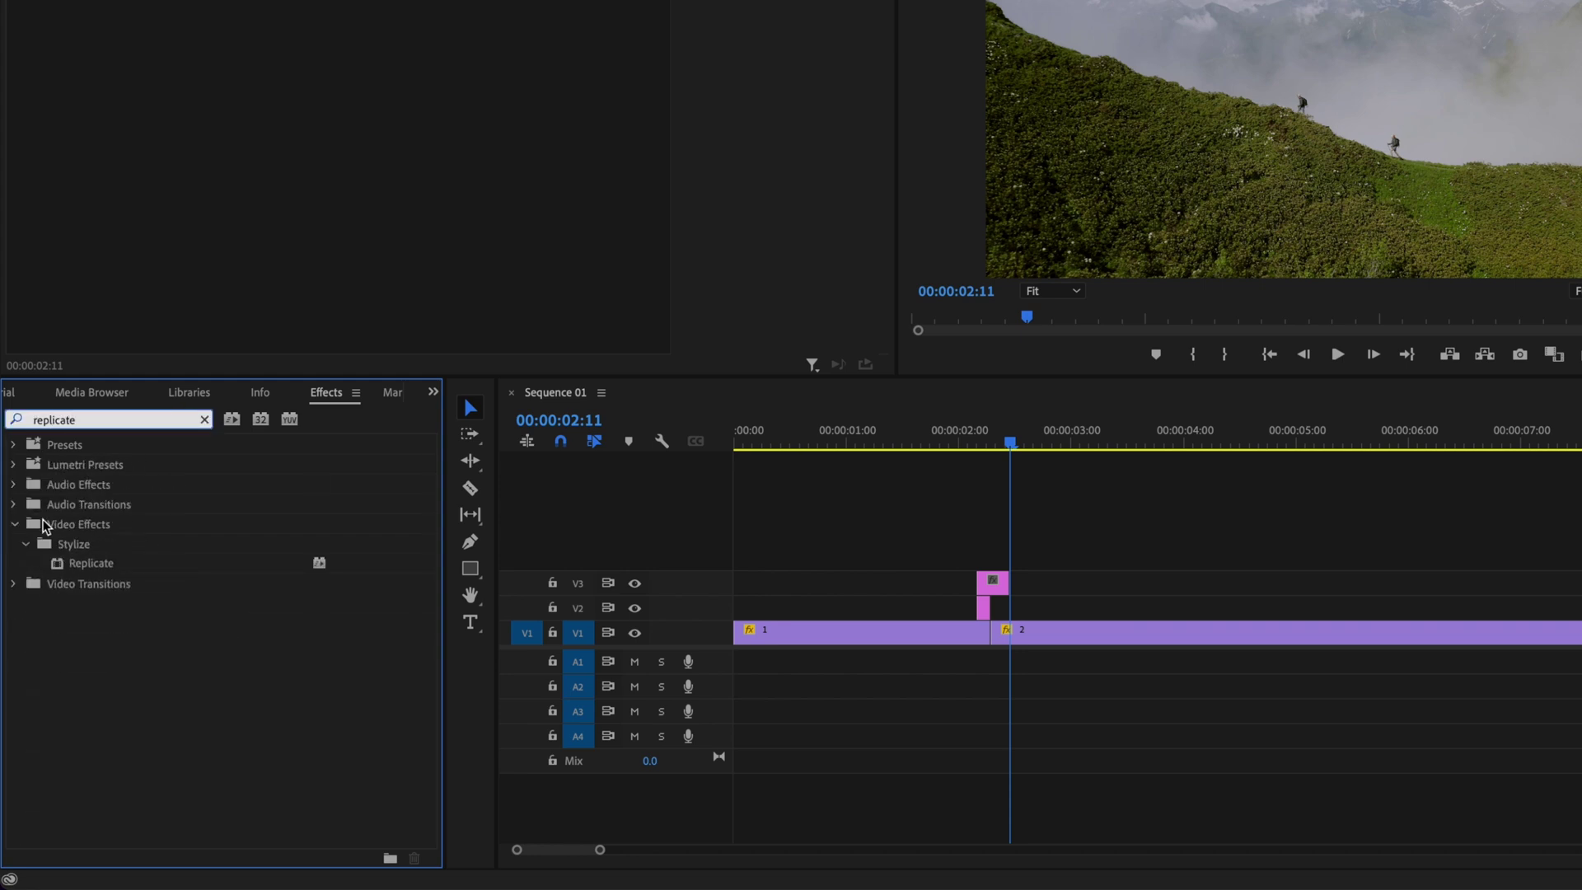
click(91, 569)
drag(79, 566, 983, 608)
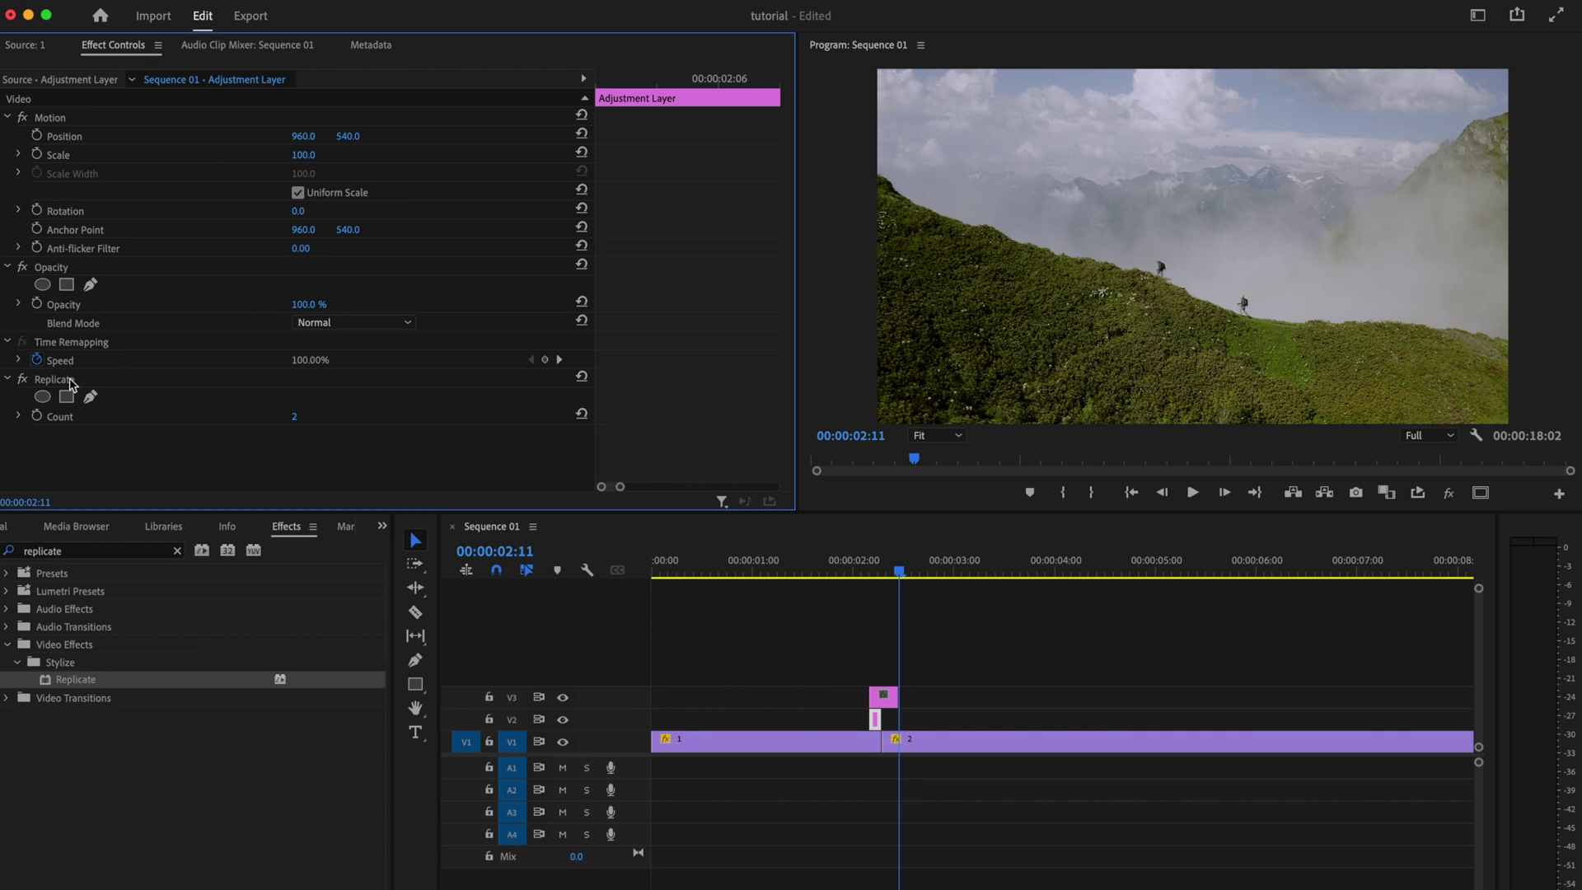
Step: Set Replicate Count to 3 and preview the 3×3 grid at 00:00:02:05
click(294, 416)
text(3)
key(Return)
click(876, 571)
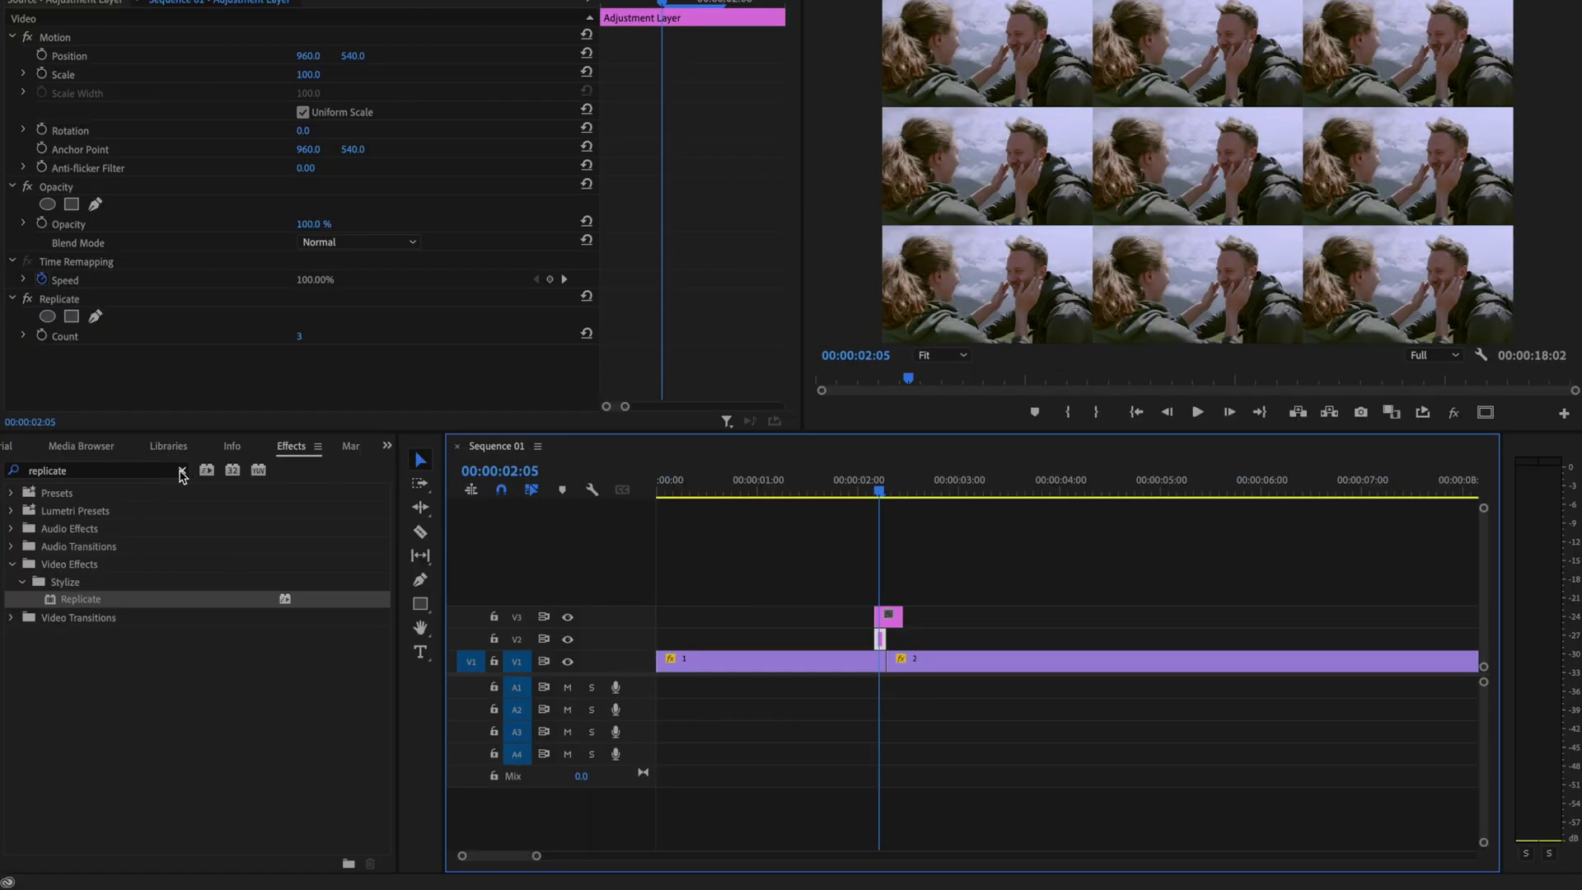
click(182, 474)
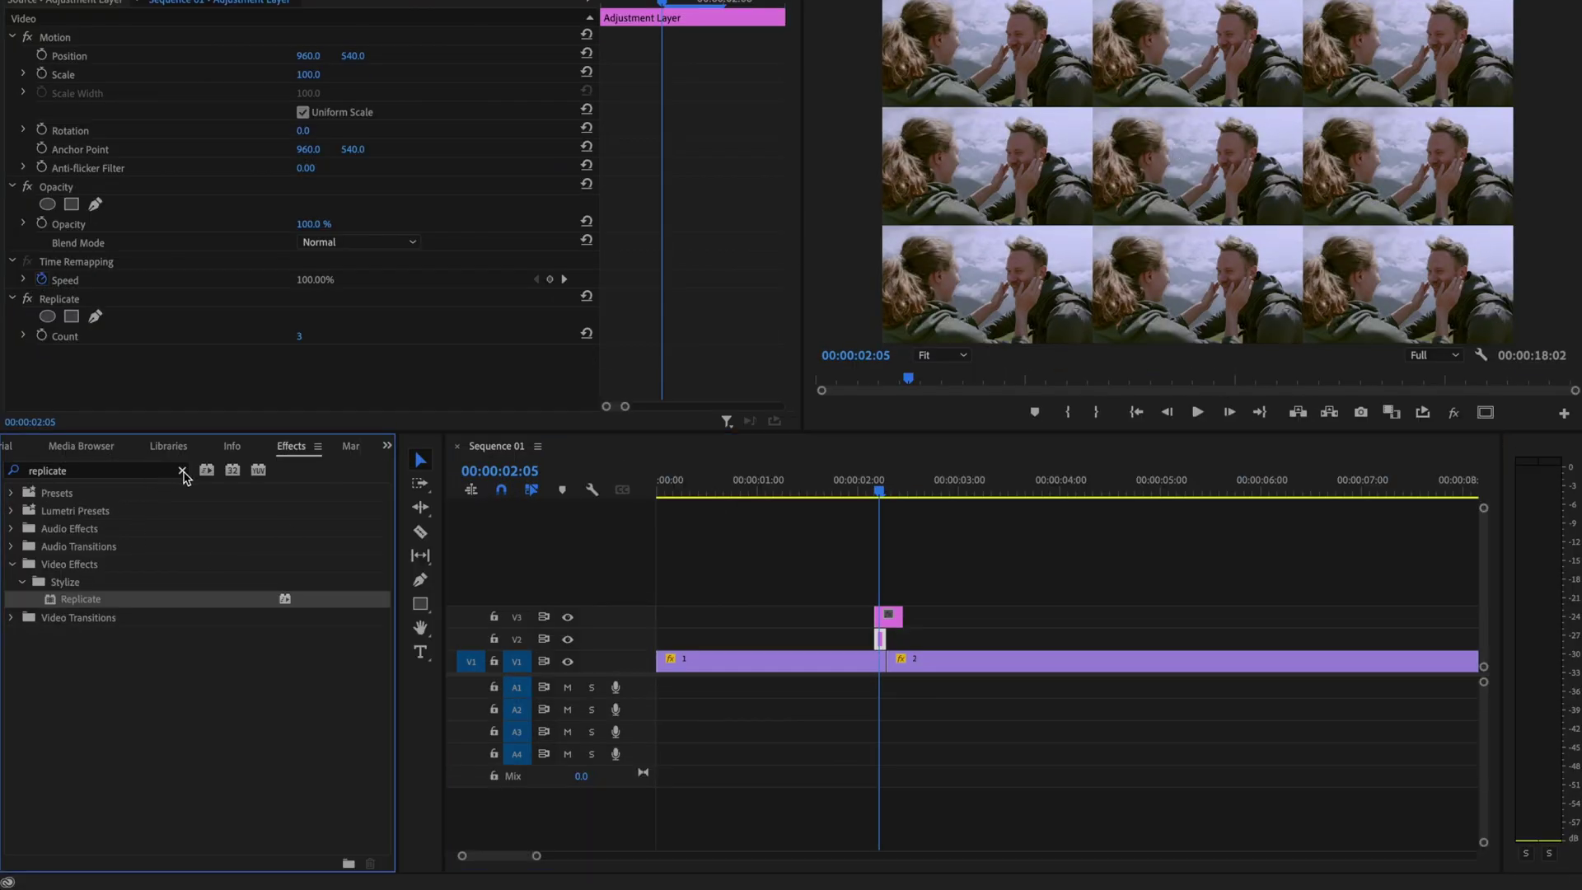
text(mirro)
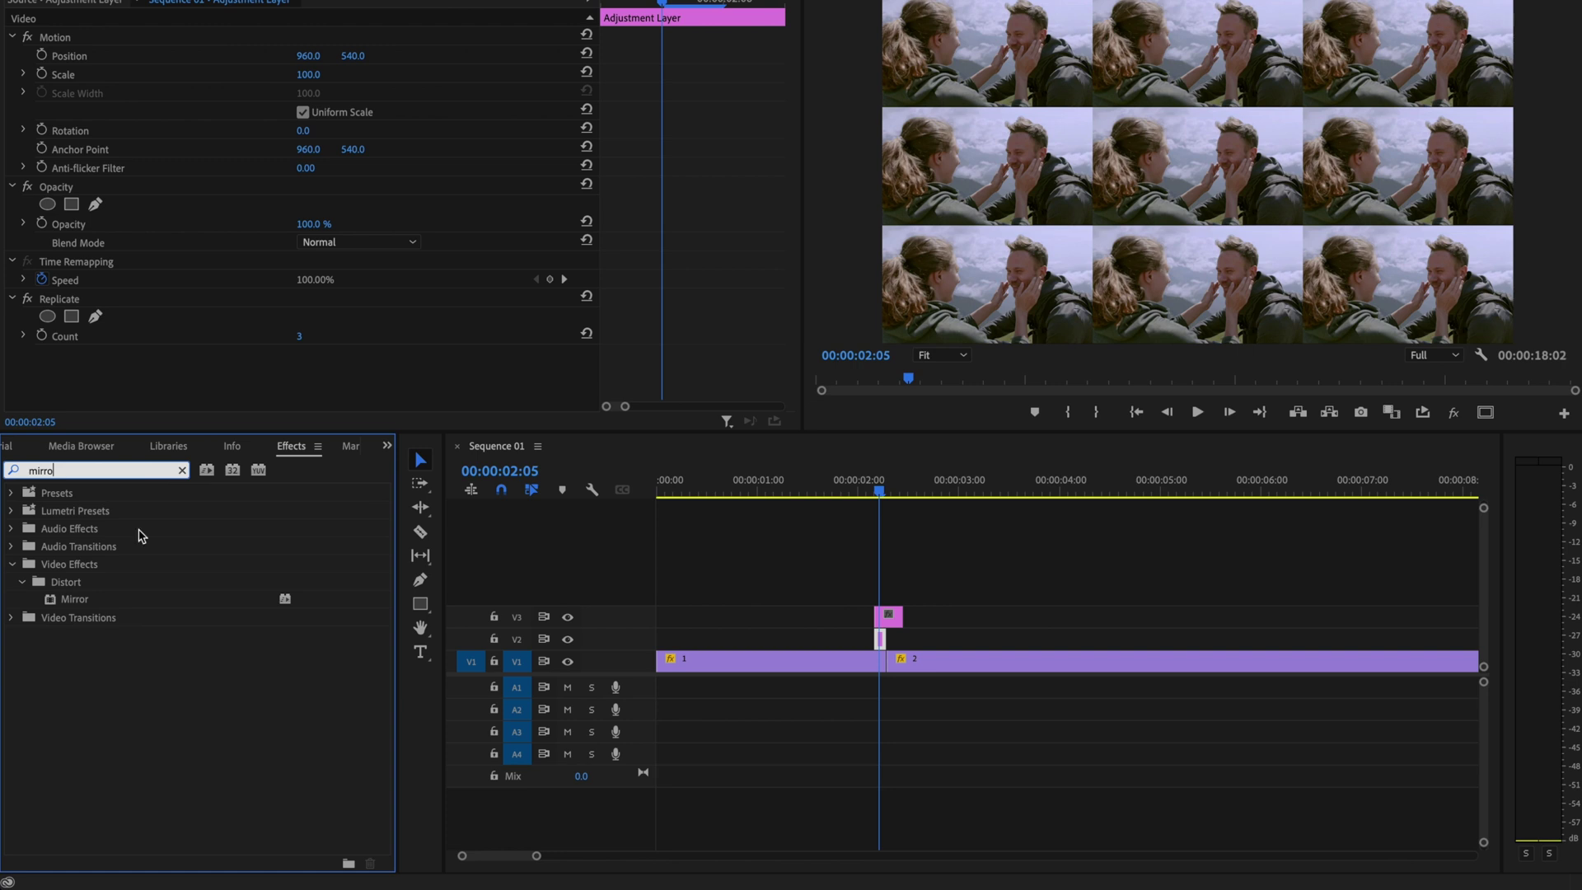
Step: Add the Mirror effect to the adjustment layer several times
drag(70, 607, 886, 622)
drag(189, 605, 887, 643)
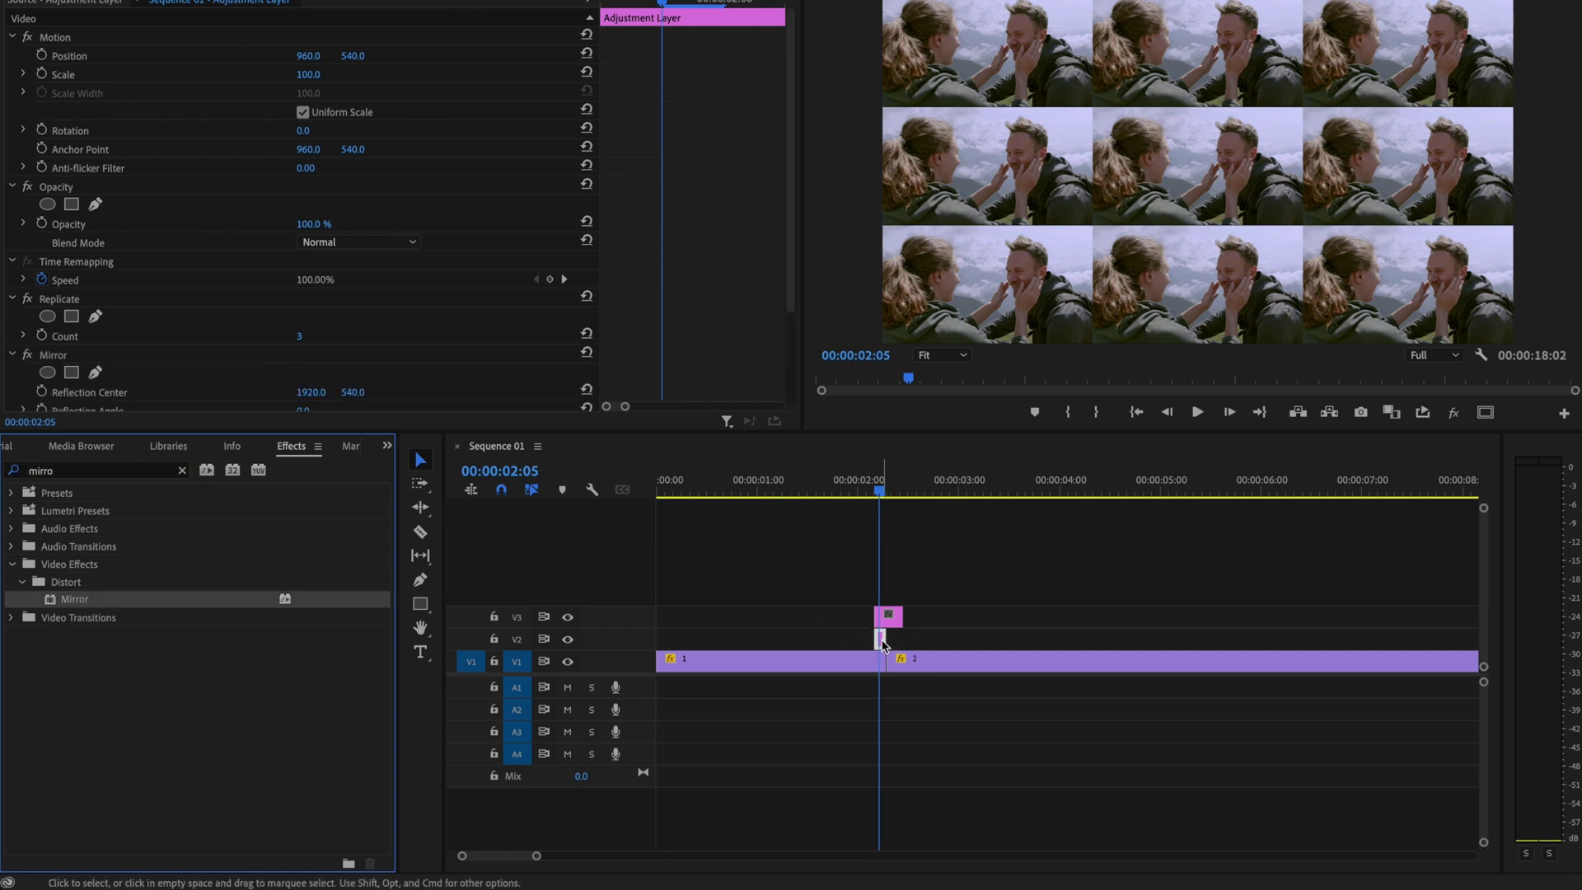
drag(79, 606, 881, 640)
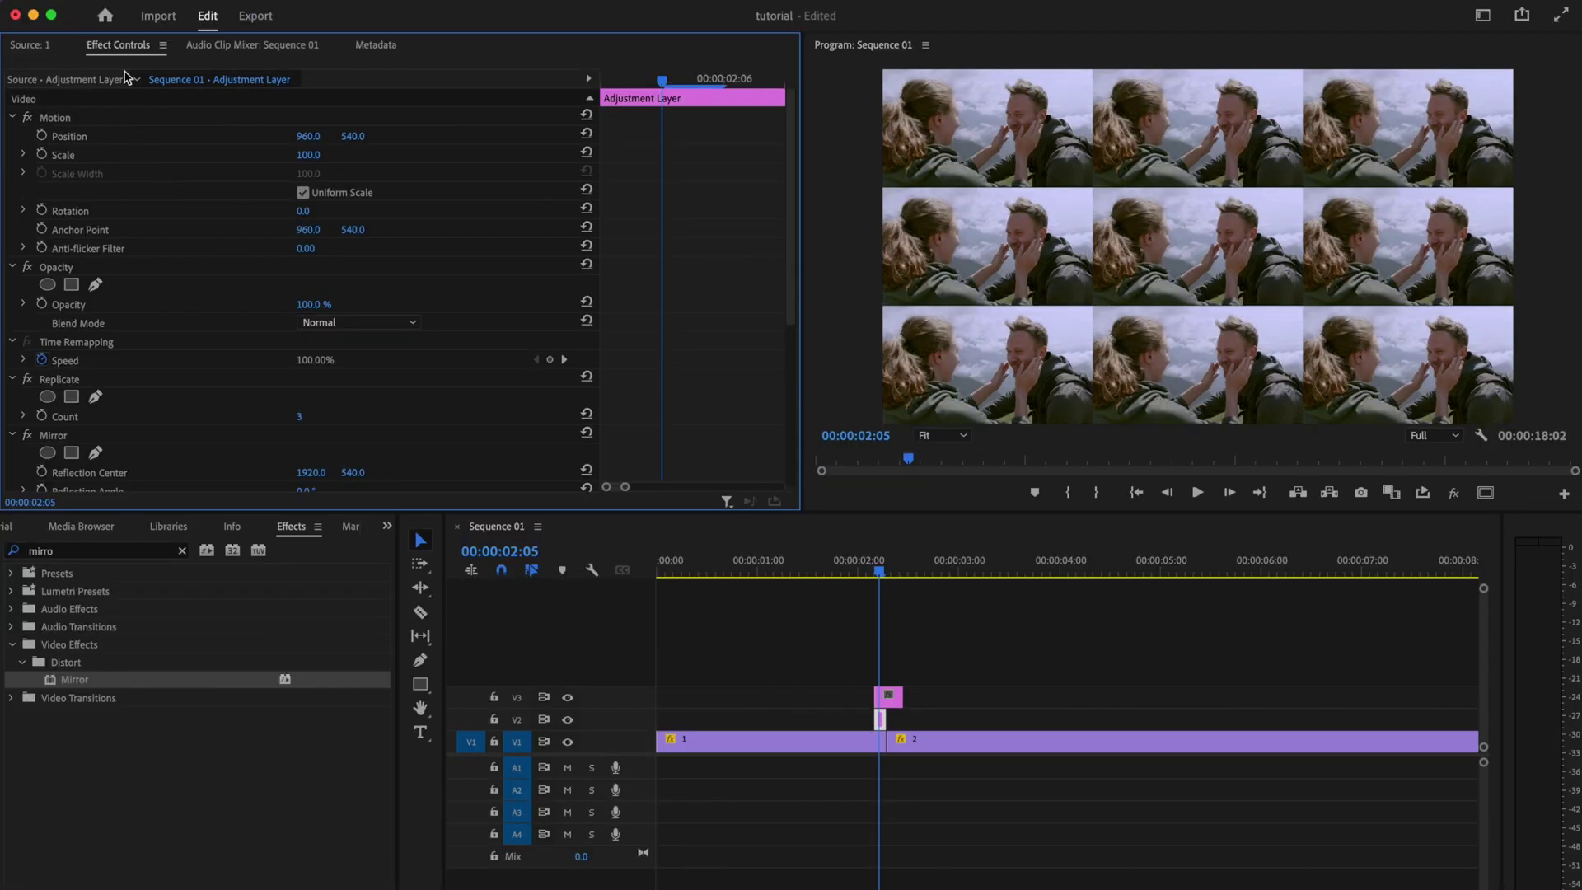
scroll(204, 249, down, 8)
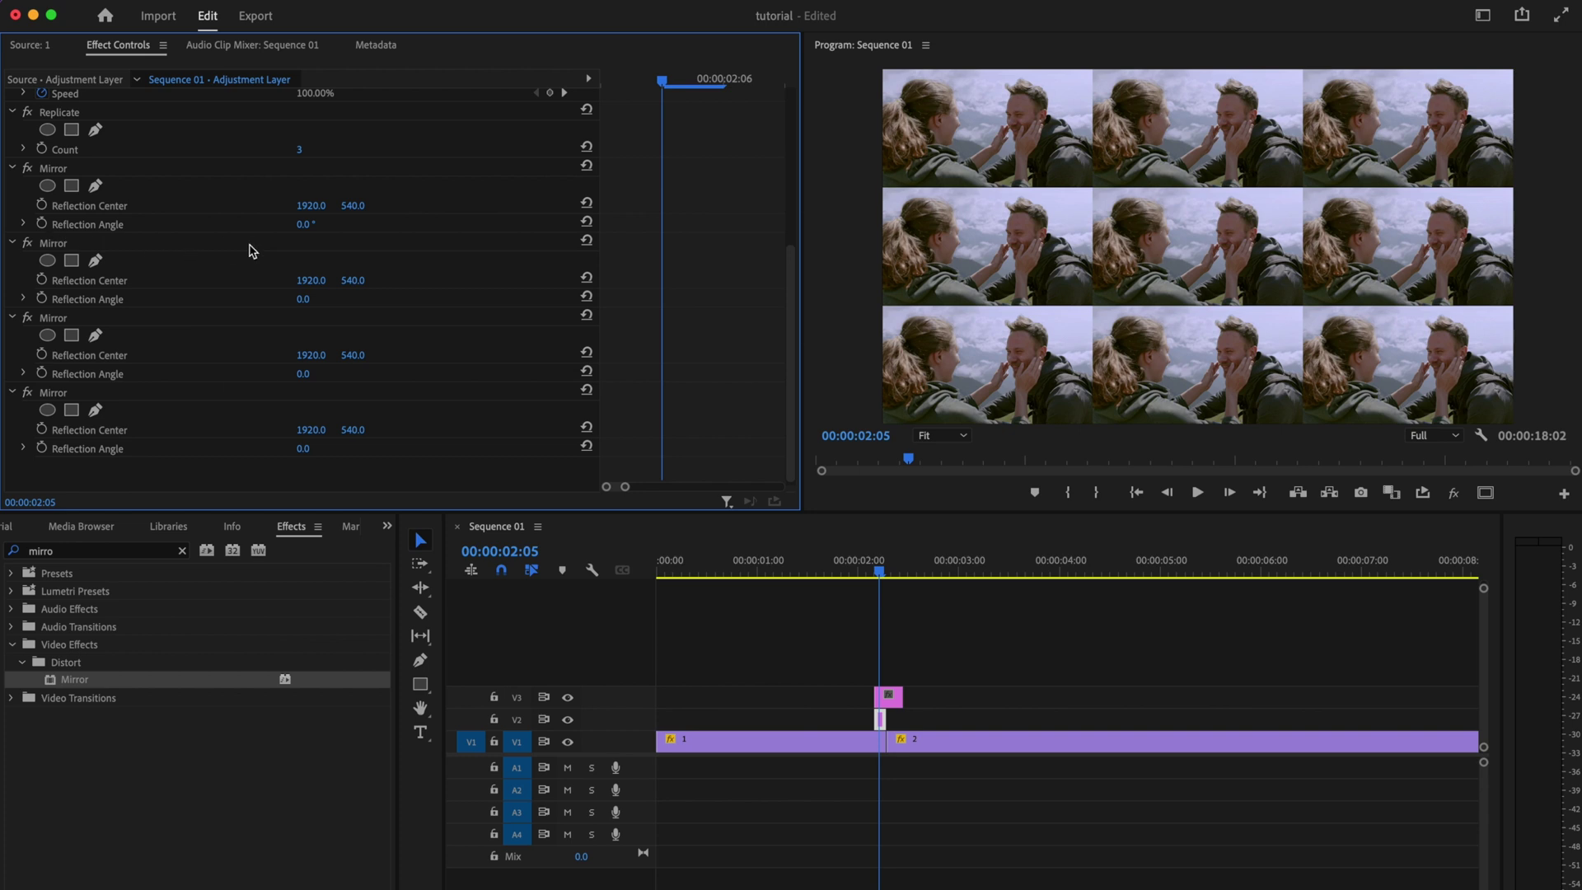
Step: Set the first Mirror to 90° and the second to -90°, shifting each reflection centre
click(306, 224)
text(90)
key(Return)
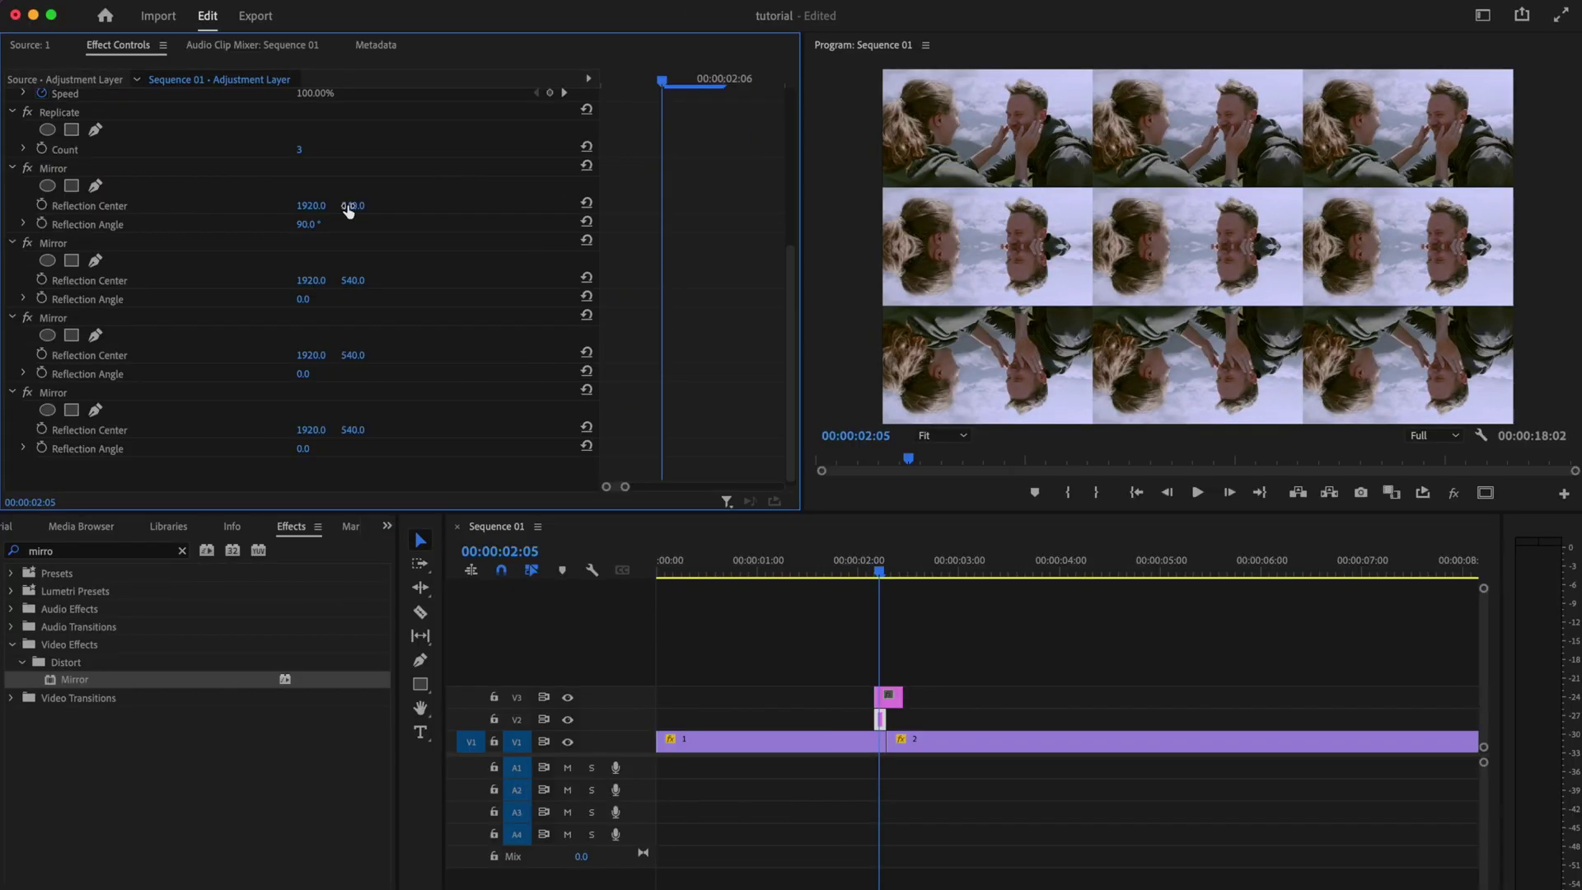
drag(353, 206, 495, 205)
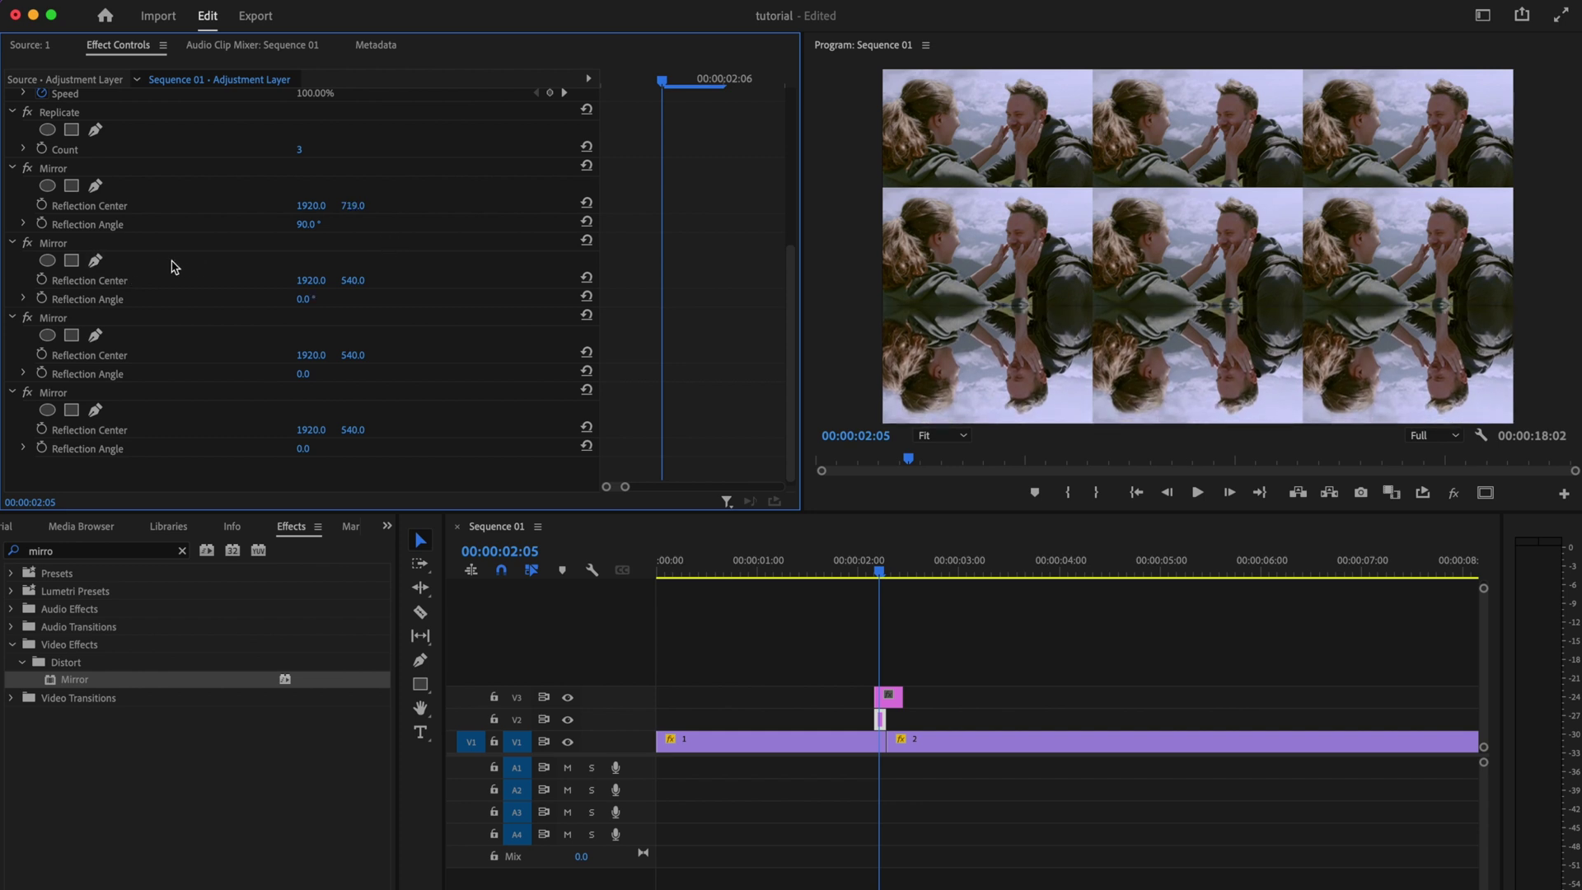
click(304, 299)
key(Return)
drag(359, 282, 215, 282)
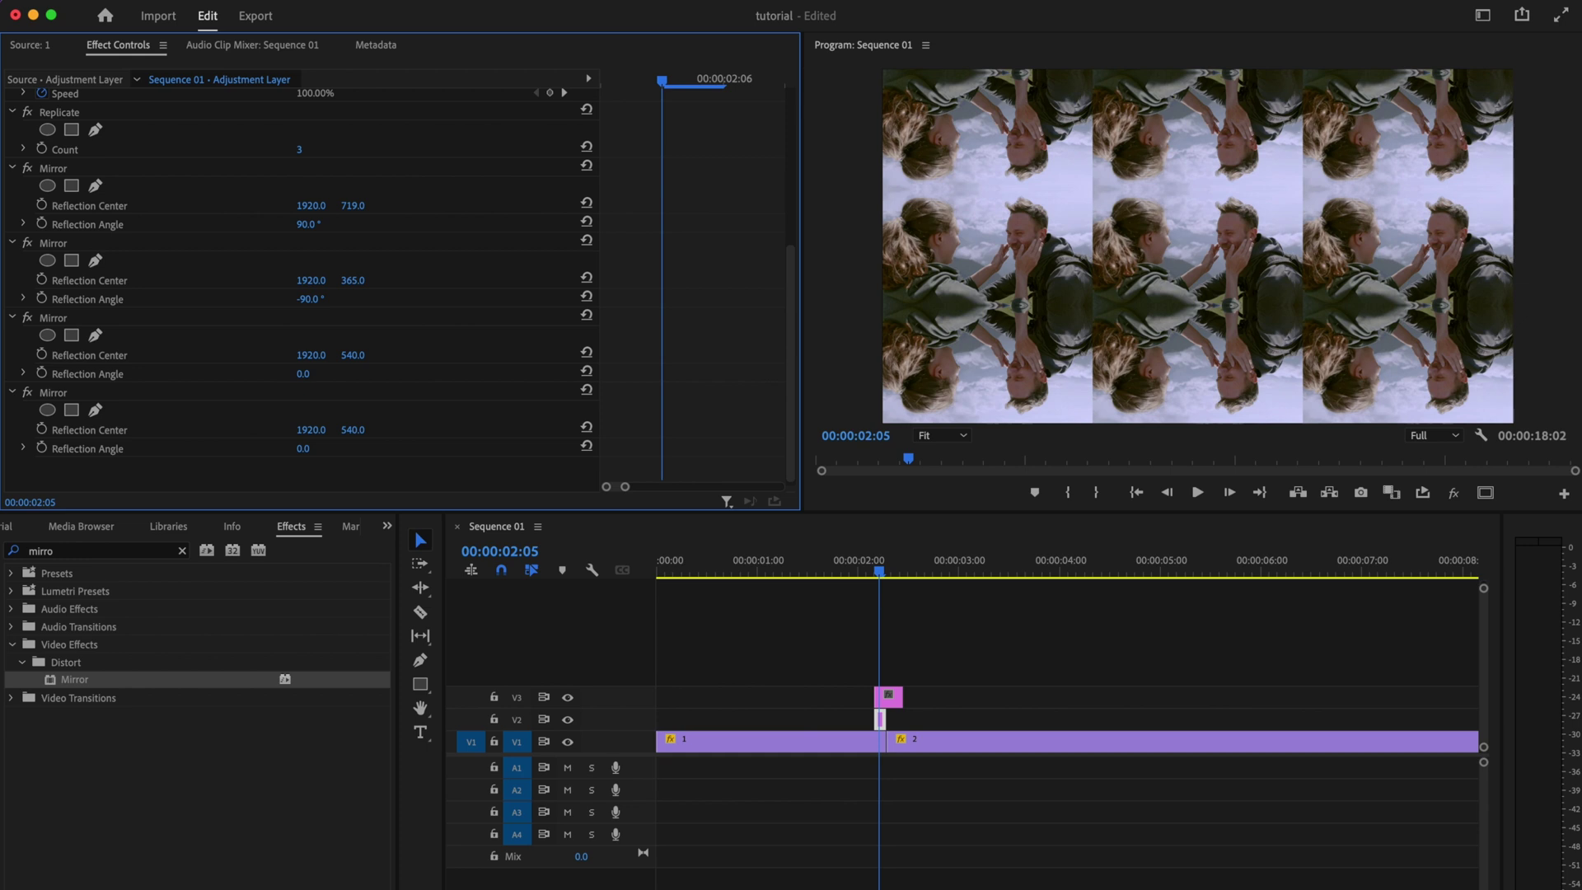
Step: Set the third Mirror to 180° with centre X 640 and shift the fourth mirror's centre
click(307, 374)
text(180)
key(Return)
drag(310, 351, 278, 400)
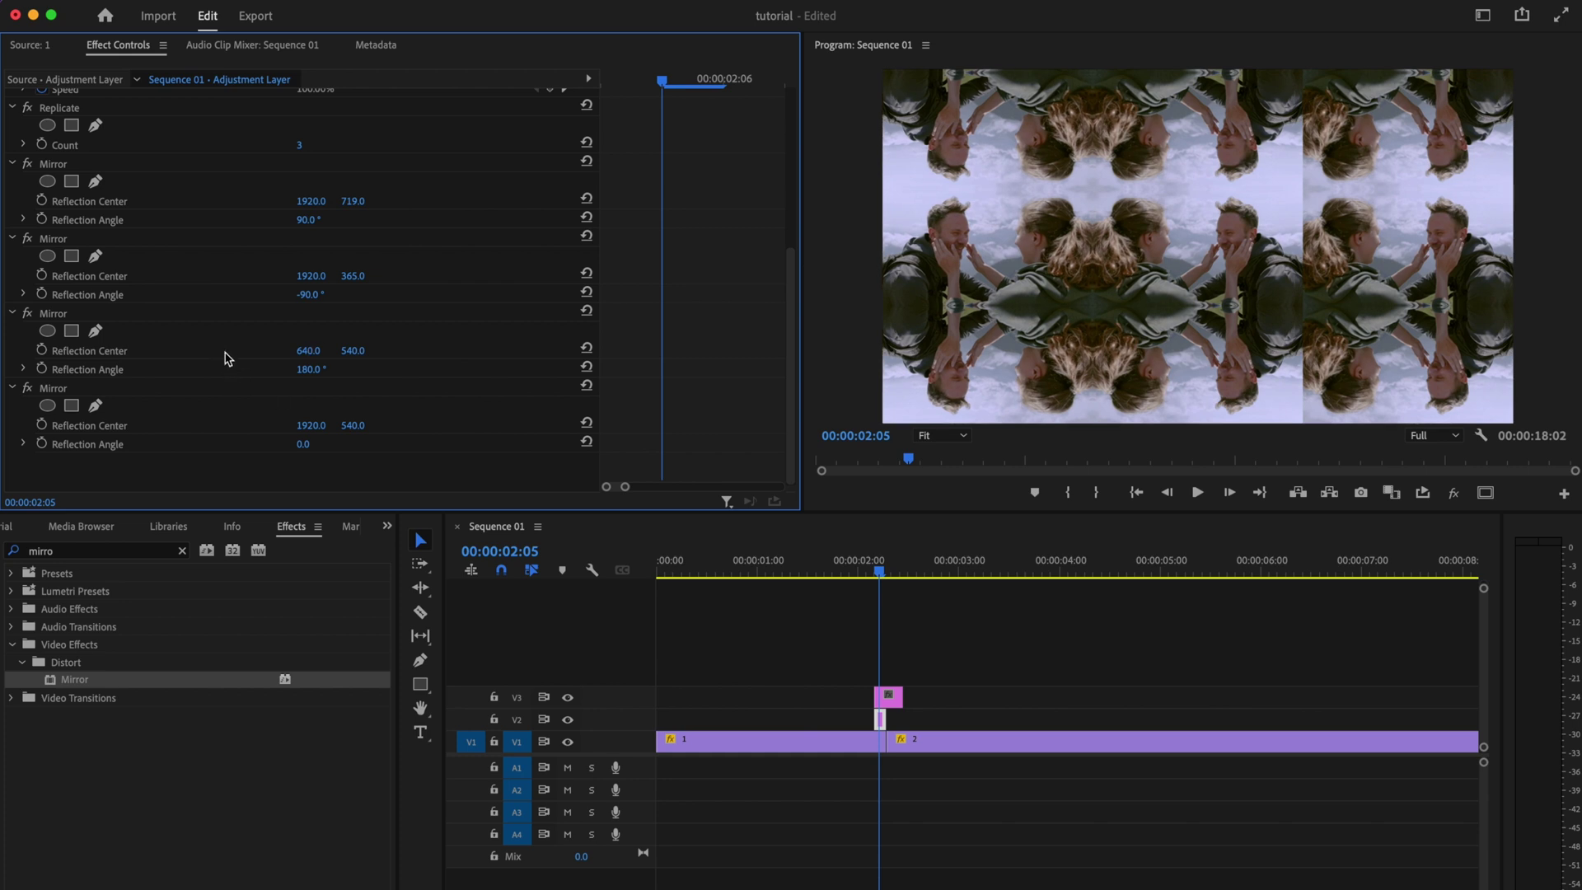
drag(309, 428, 284, 429)
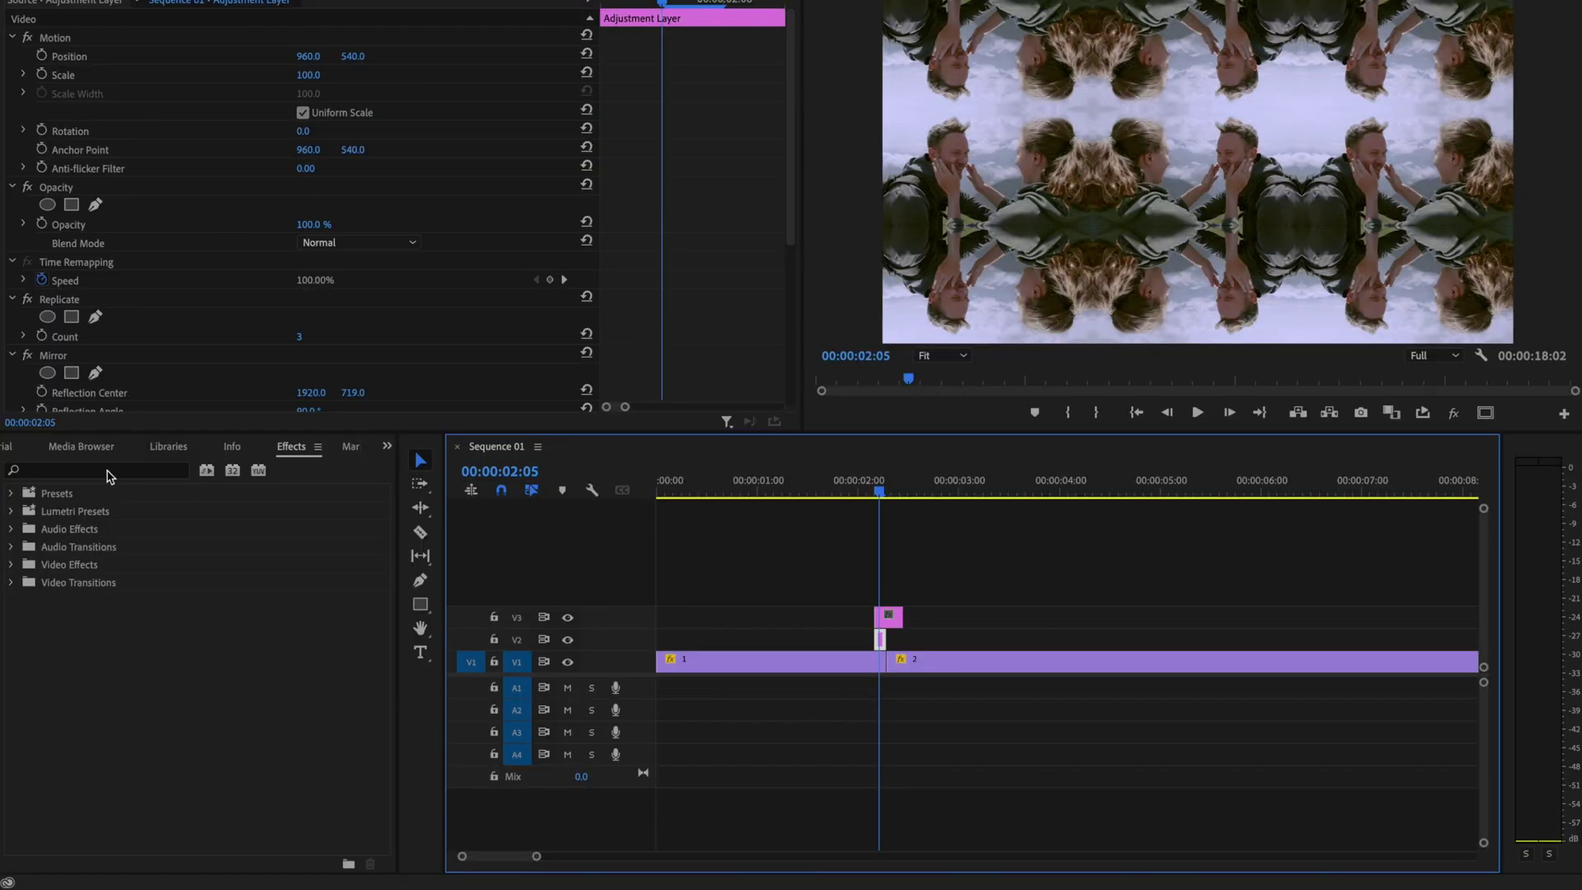
Step: Apply Transform to the V3 adjustment layer and return the playhead to 00:00:02:04
click(108, 472)
text(trans)
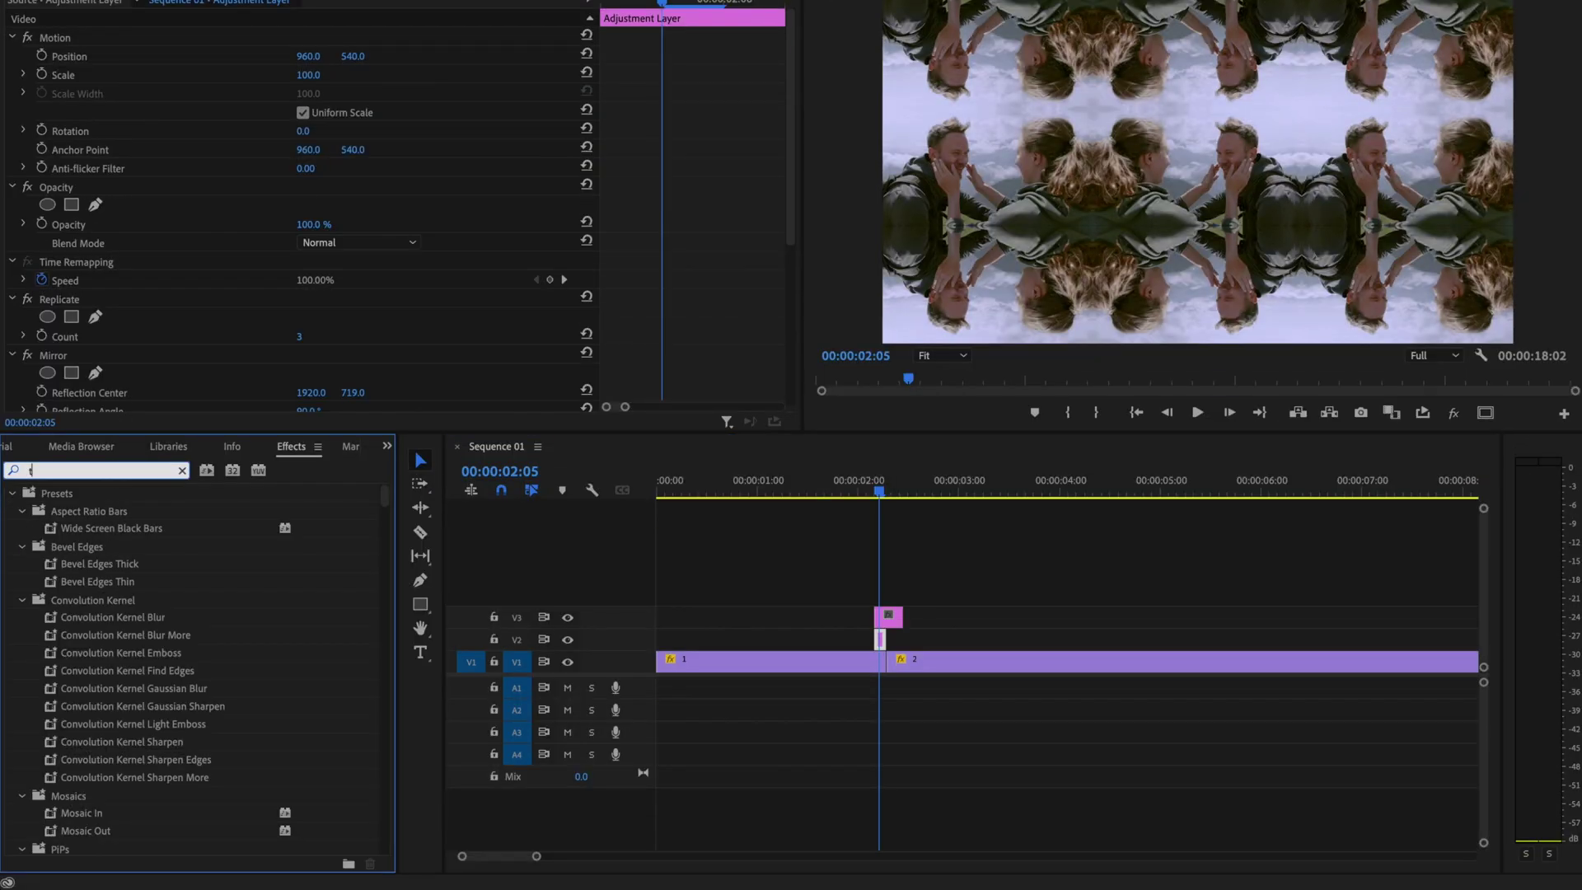
text(form)
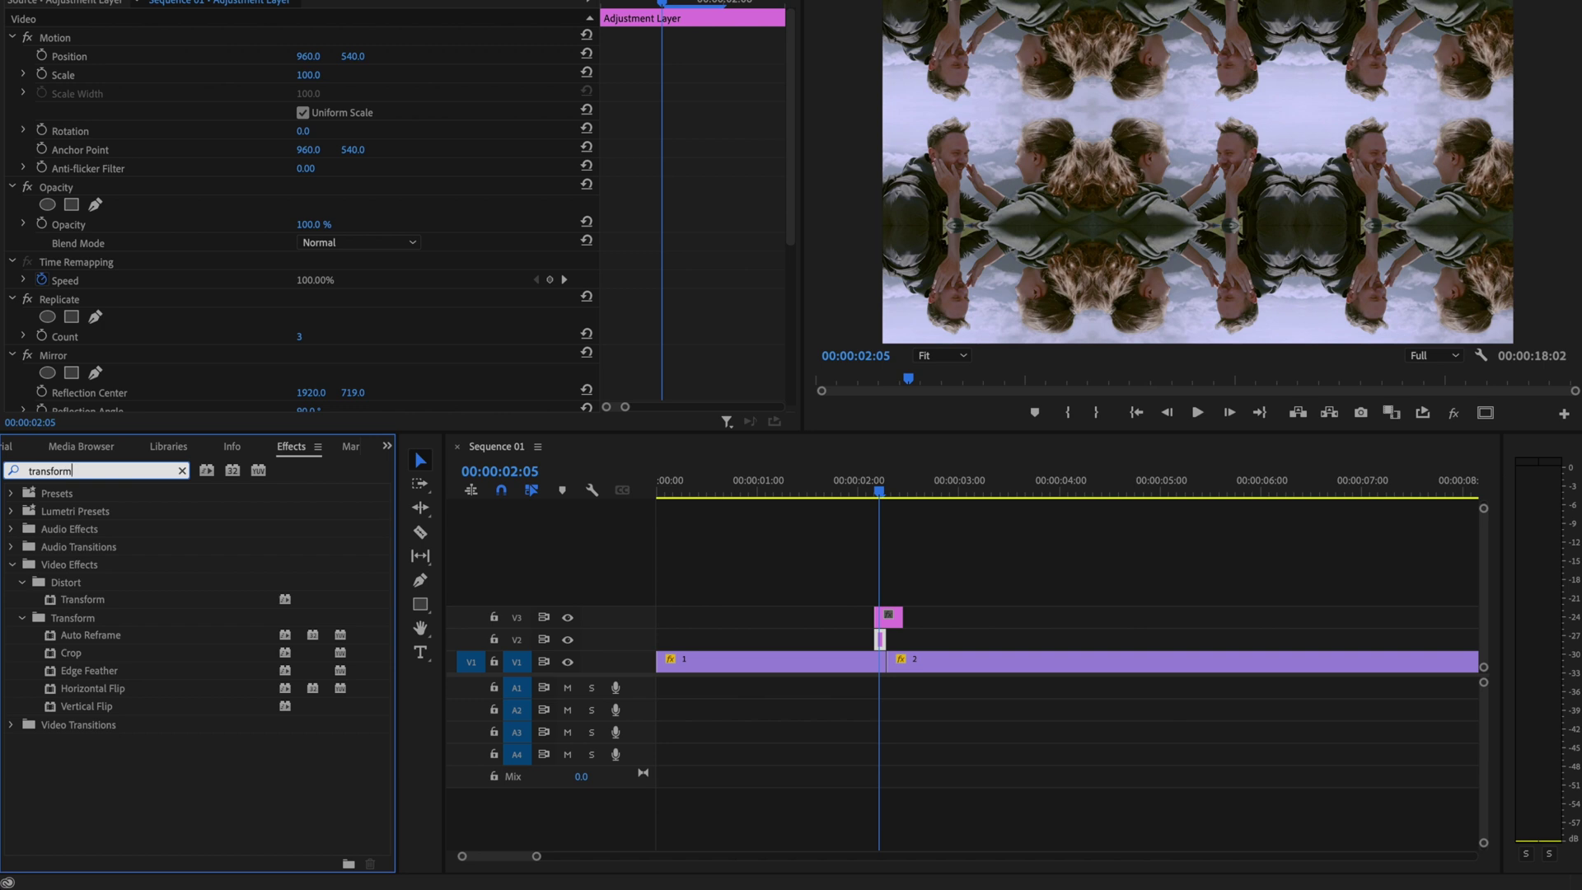
drag(79, 606, 890, 619)
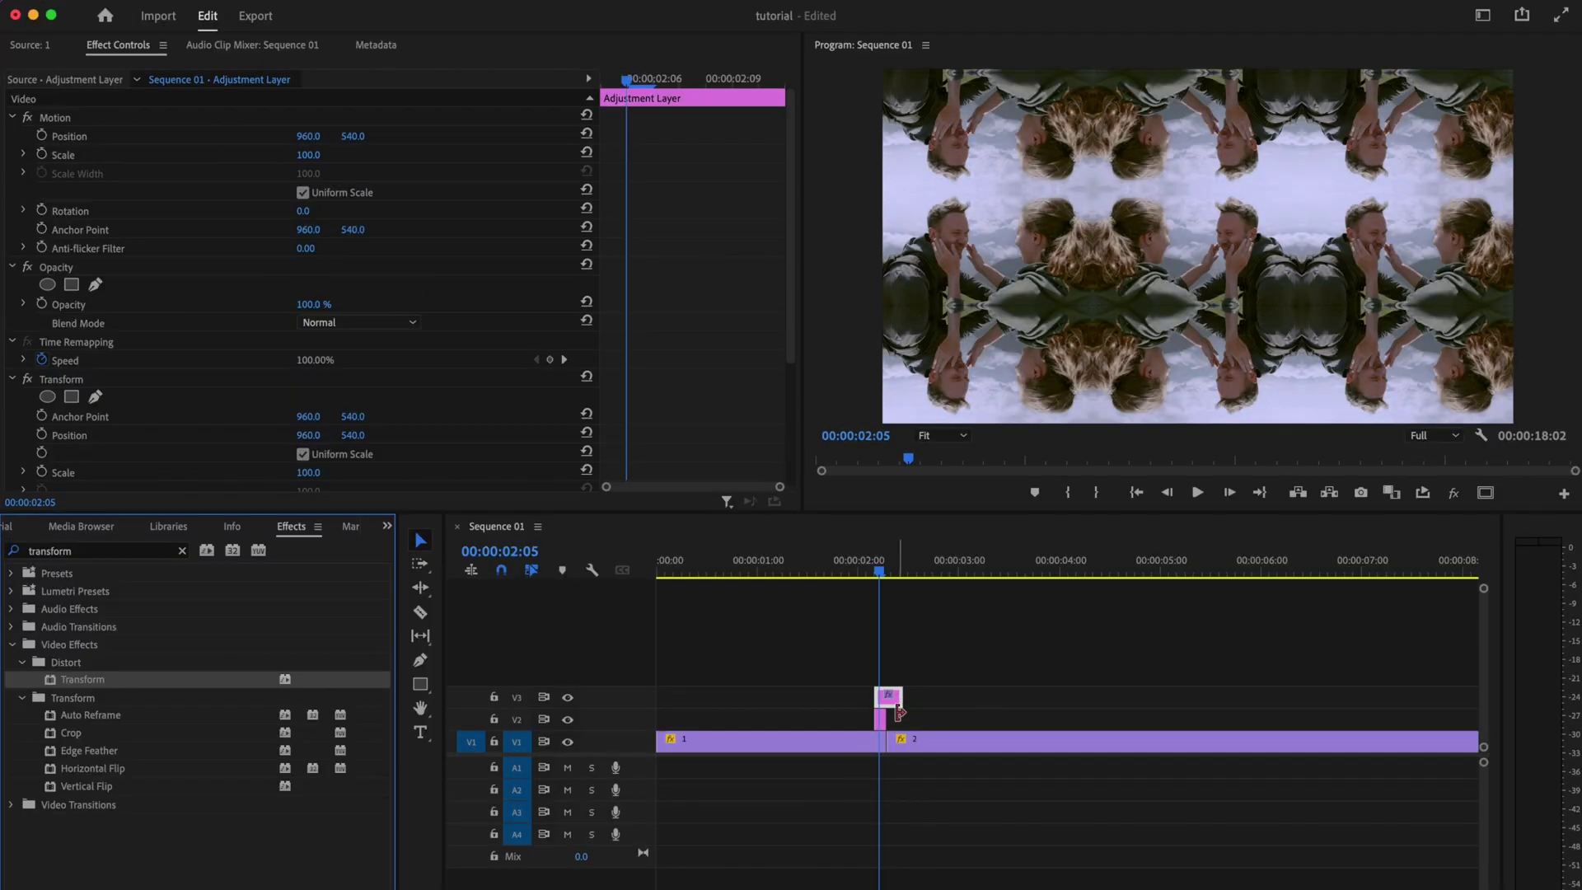
scroll(754, 330, down, 3)
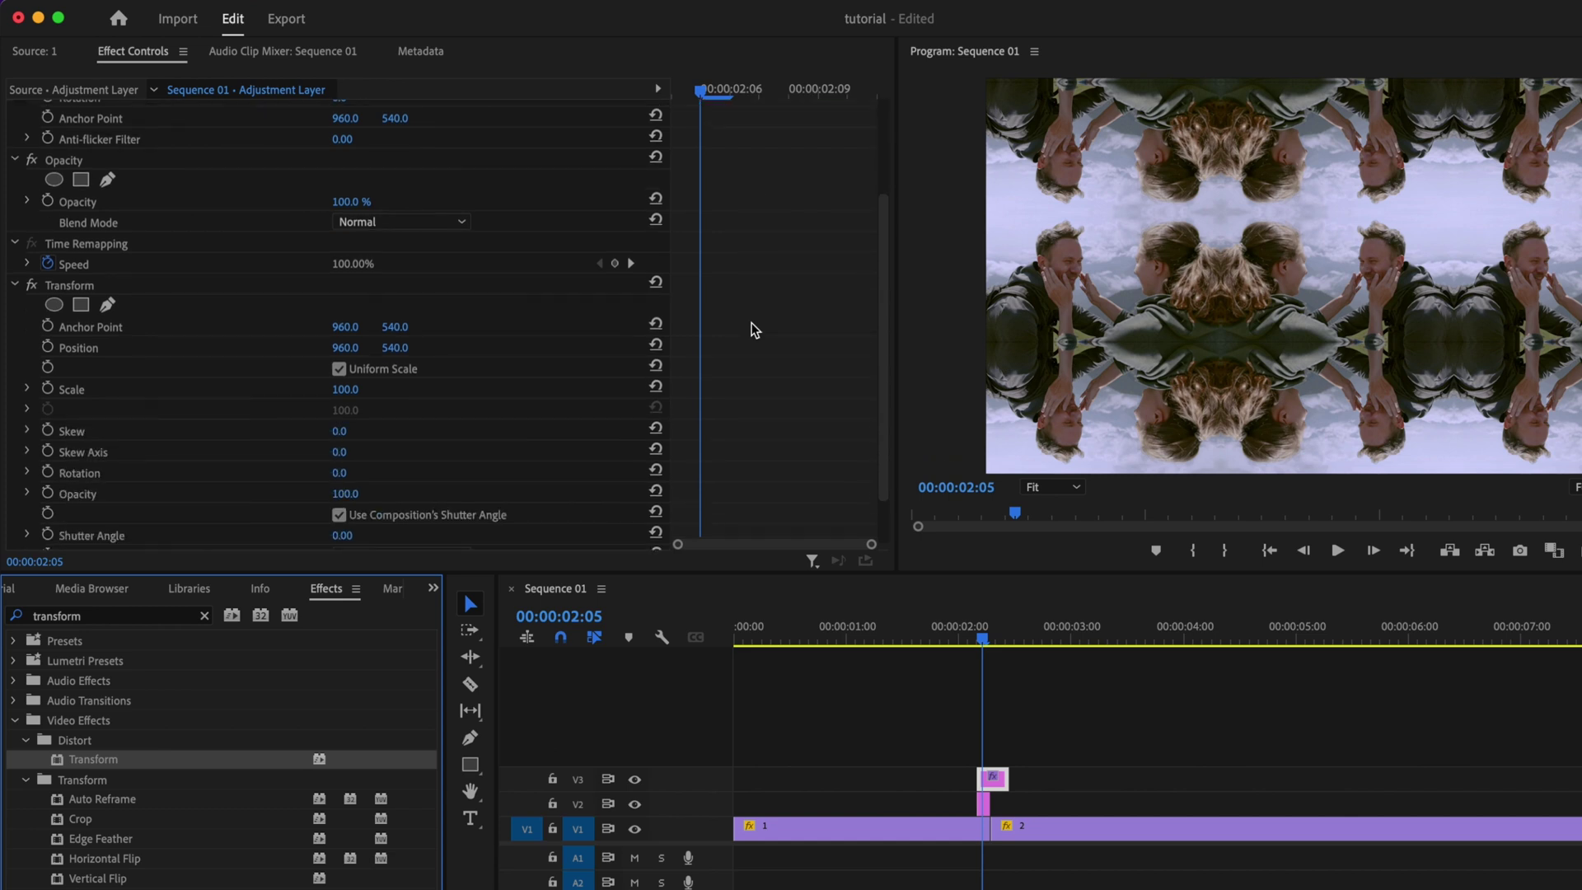
scroll(754, 329, down, 1)
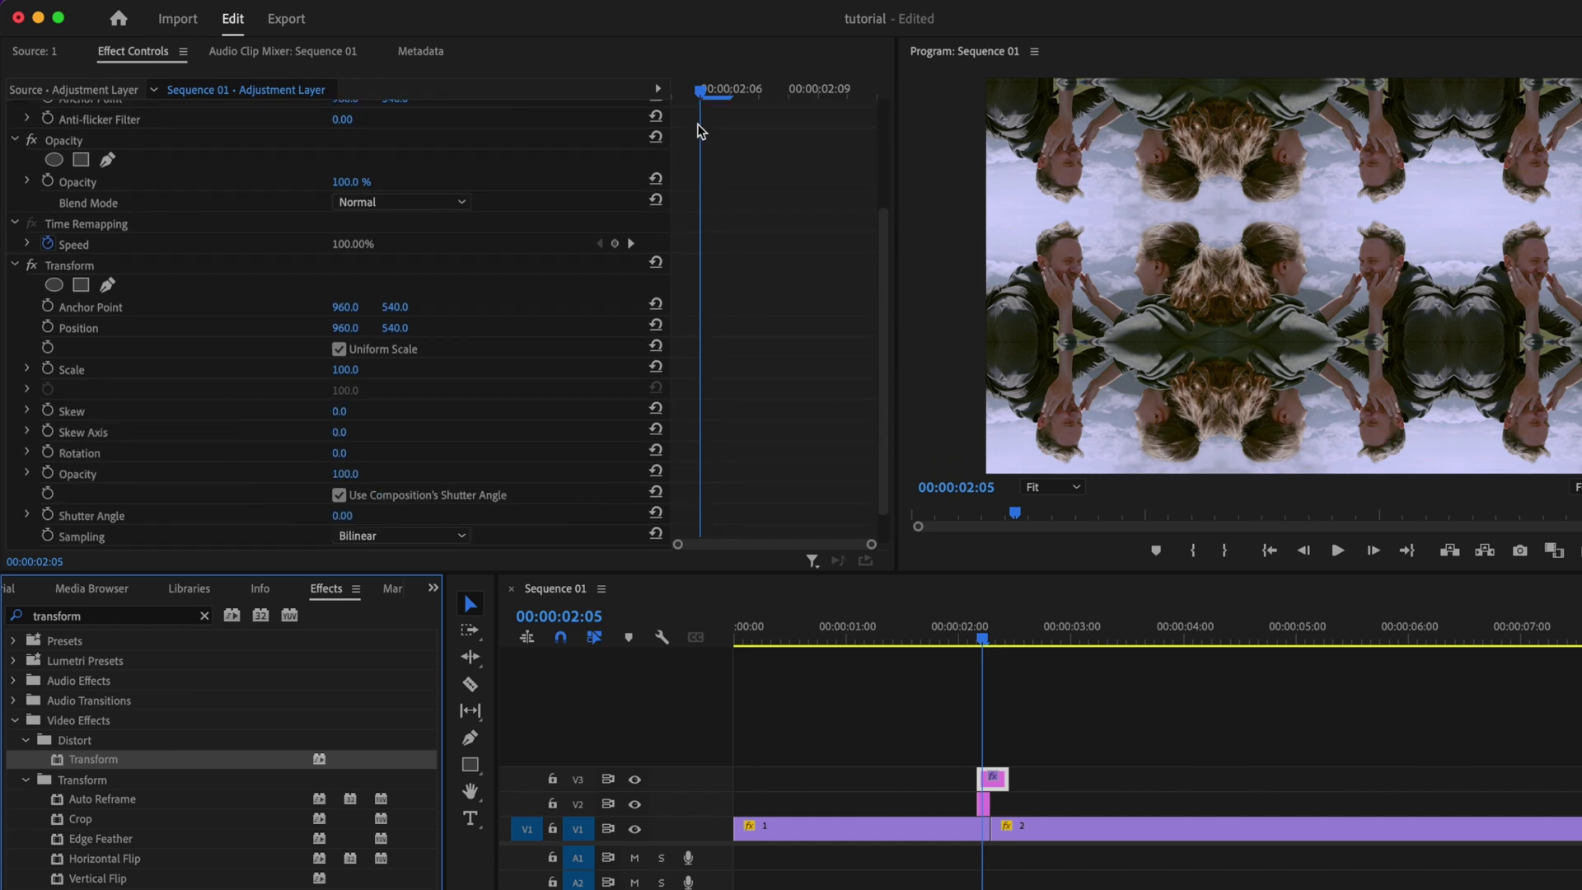
drag(696, 87, 669, 91)
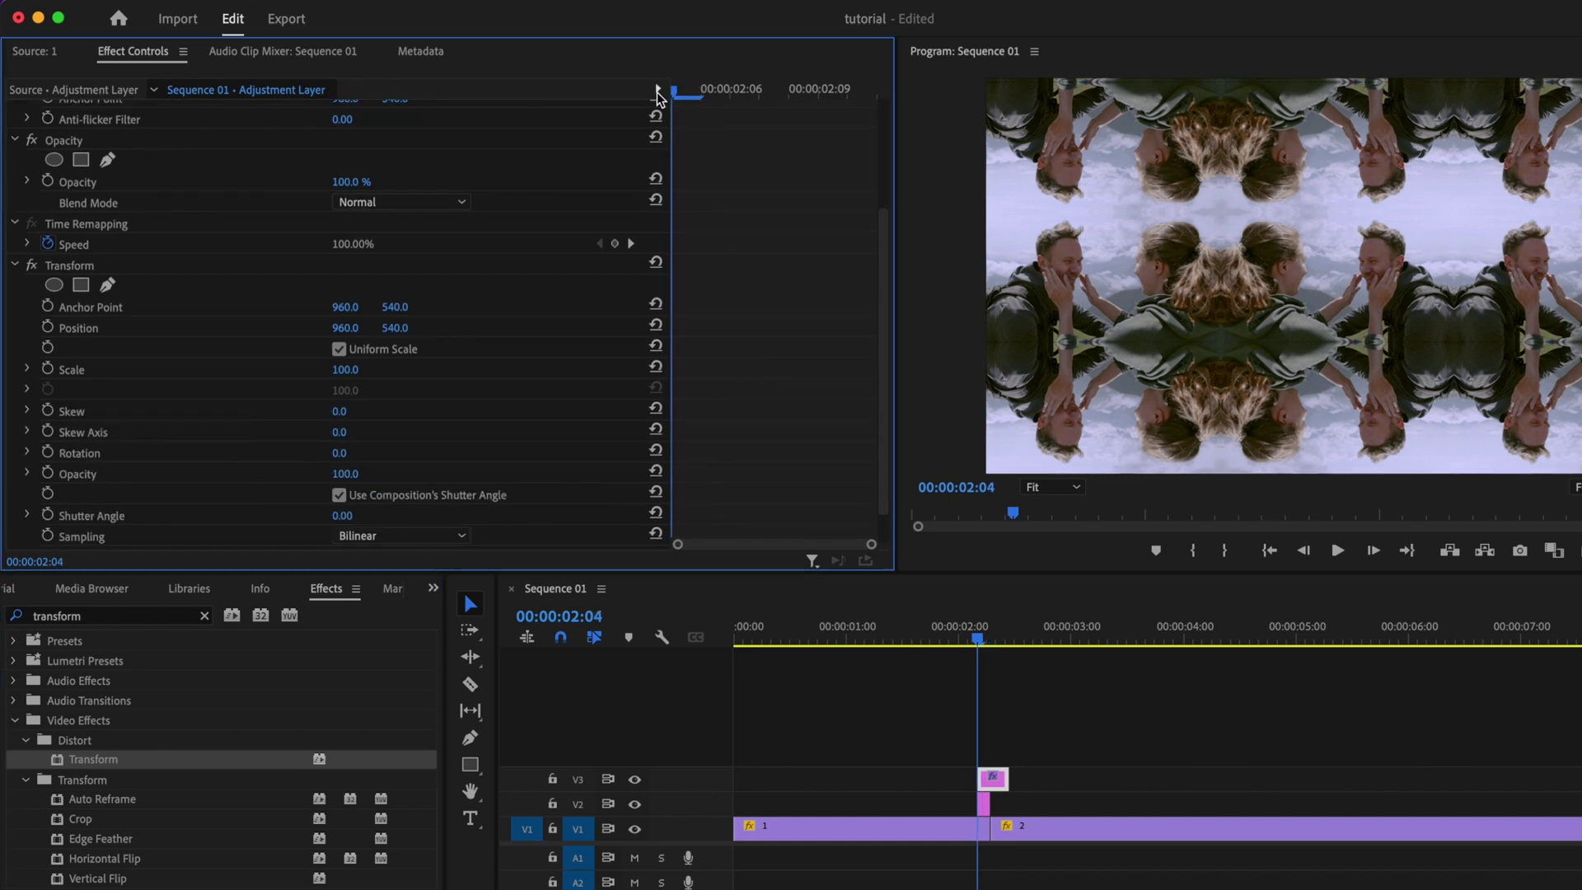
scroll(771, 351, down, 2)
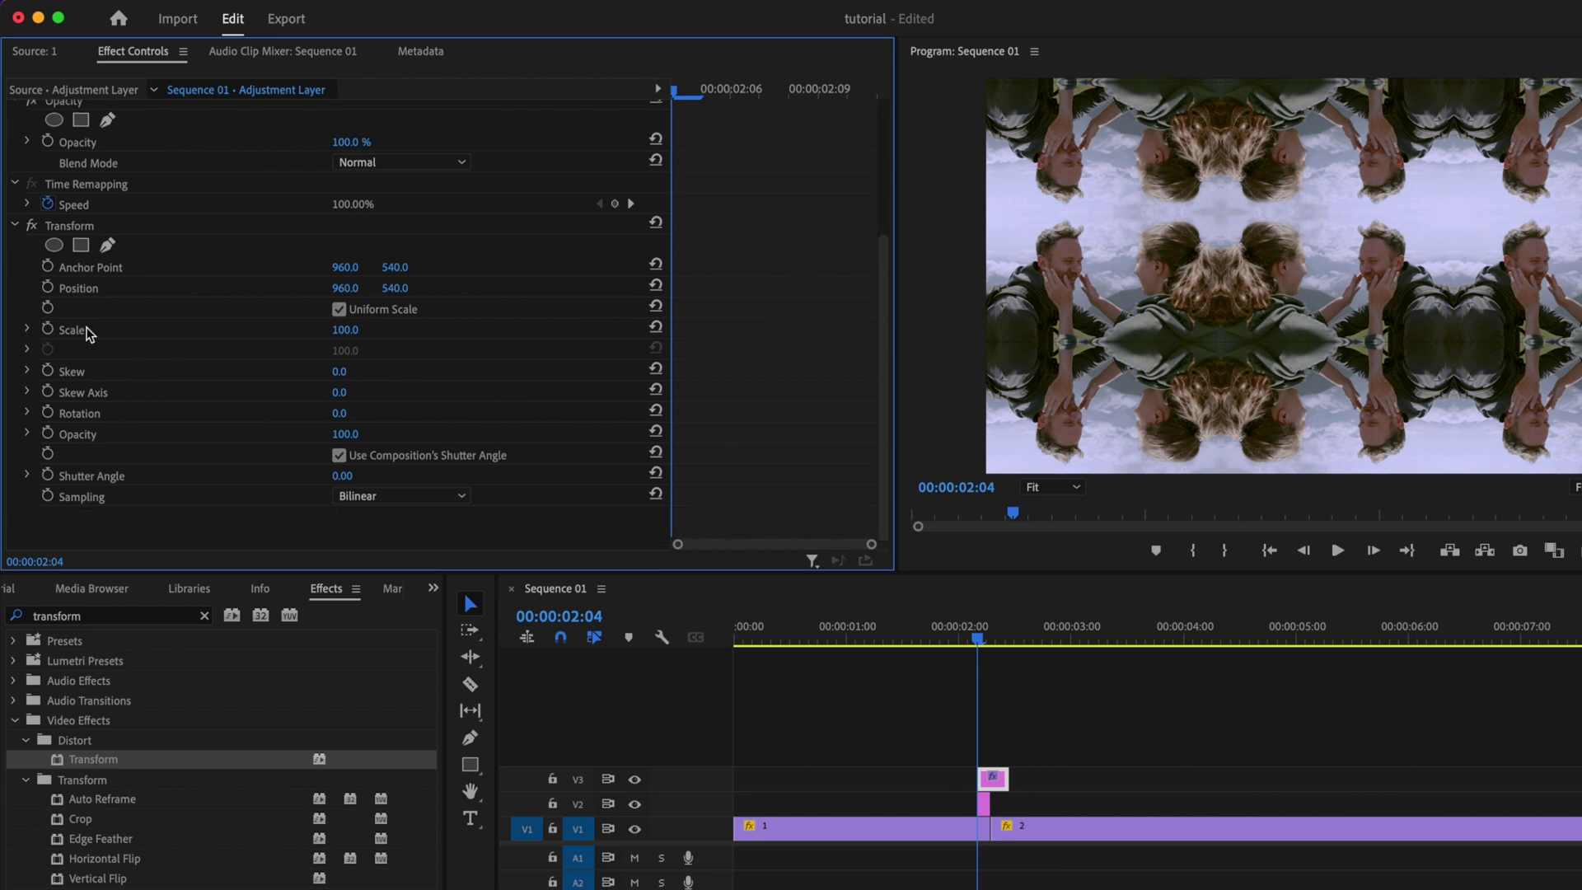
Step: Keyframe Transform Scale from 300 down to 100, save, and move the end keyframe to the layer's end
click(49, 330)
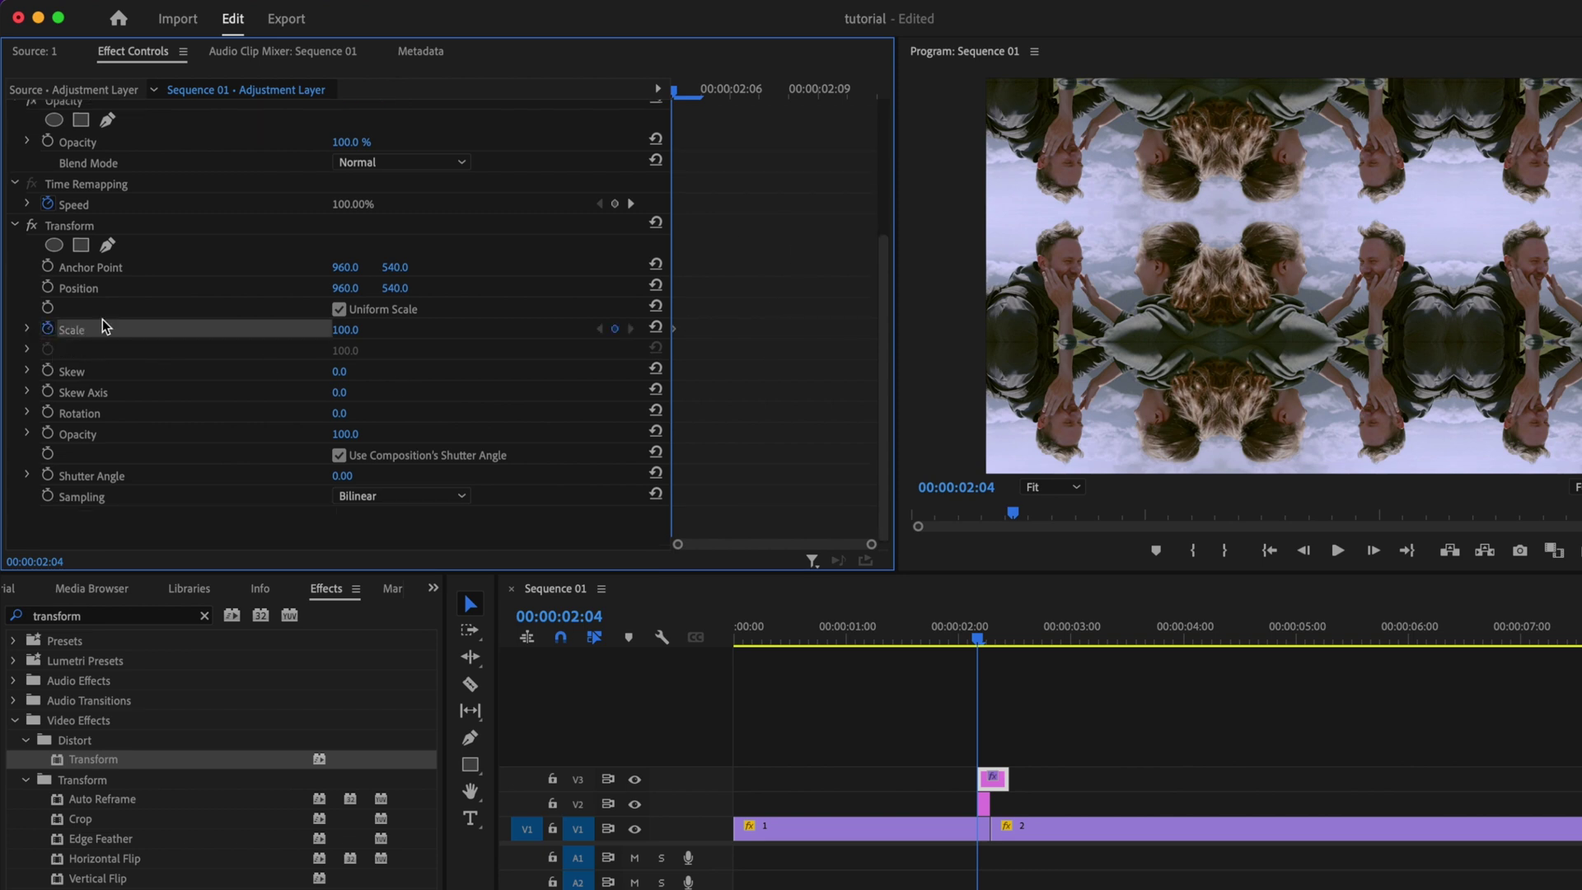
click(336, 332)
text(300)
key(Return)
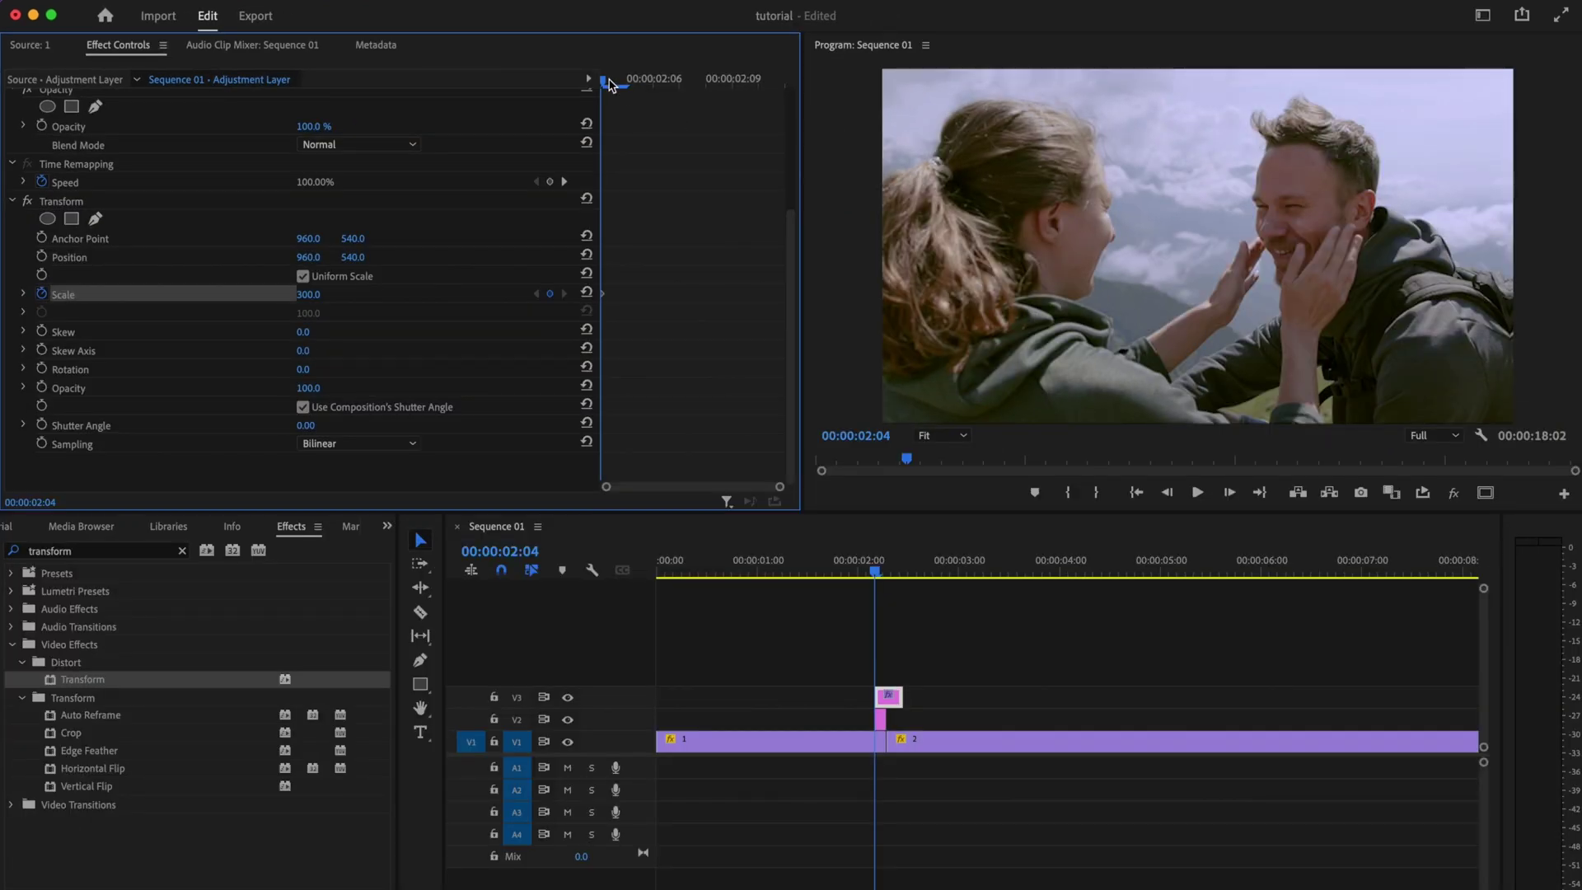
drag(610, 85, 680, 83)
click(316, 295)
key(Return)
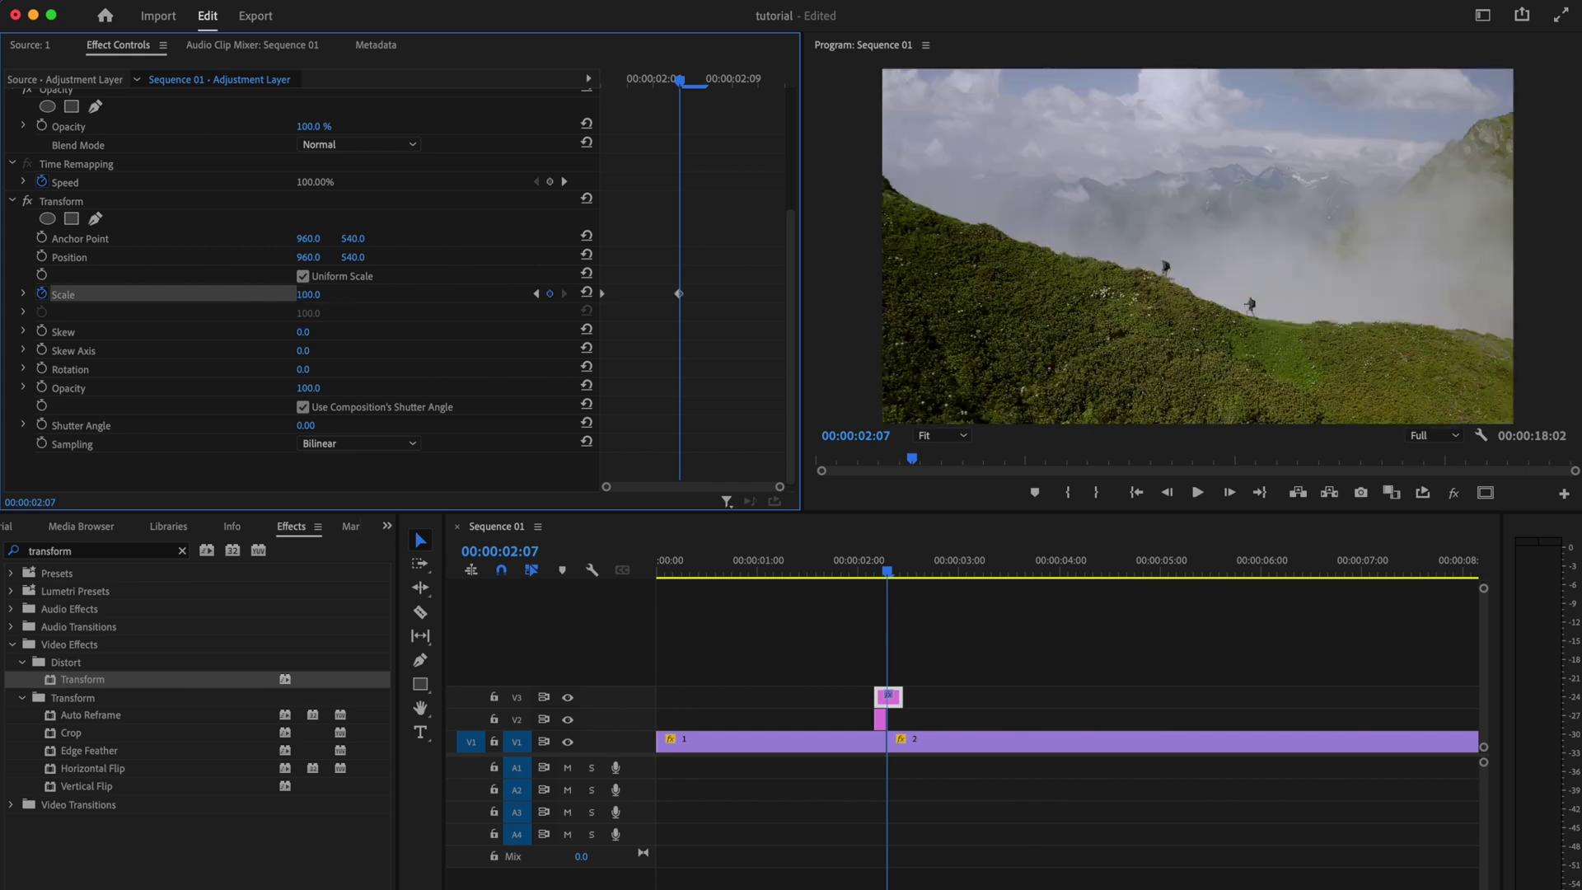
key(super+s)
drag(758, 328, 897, 328)
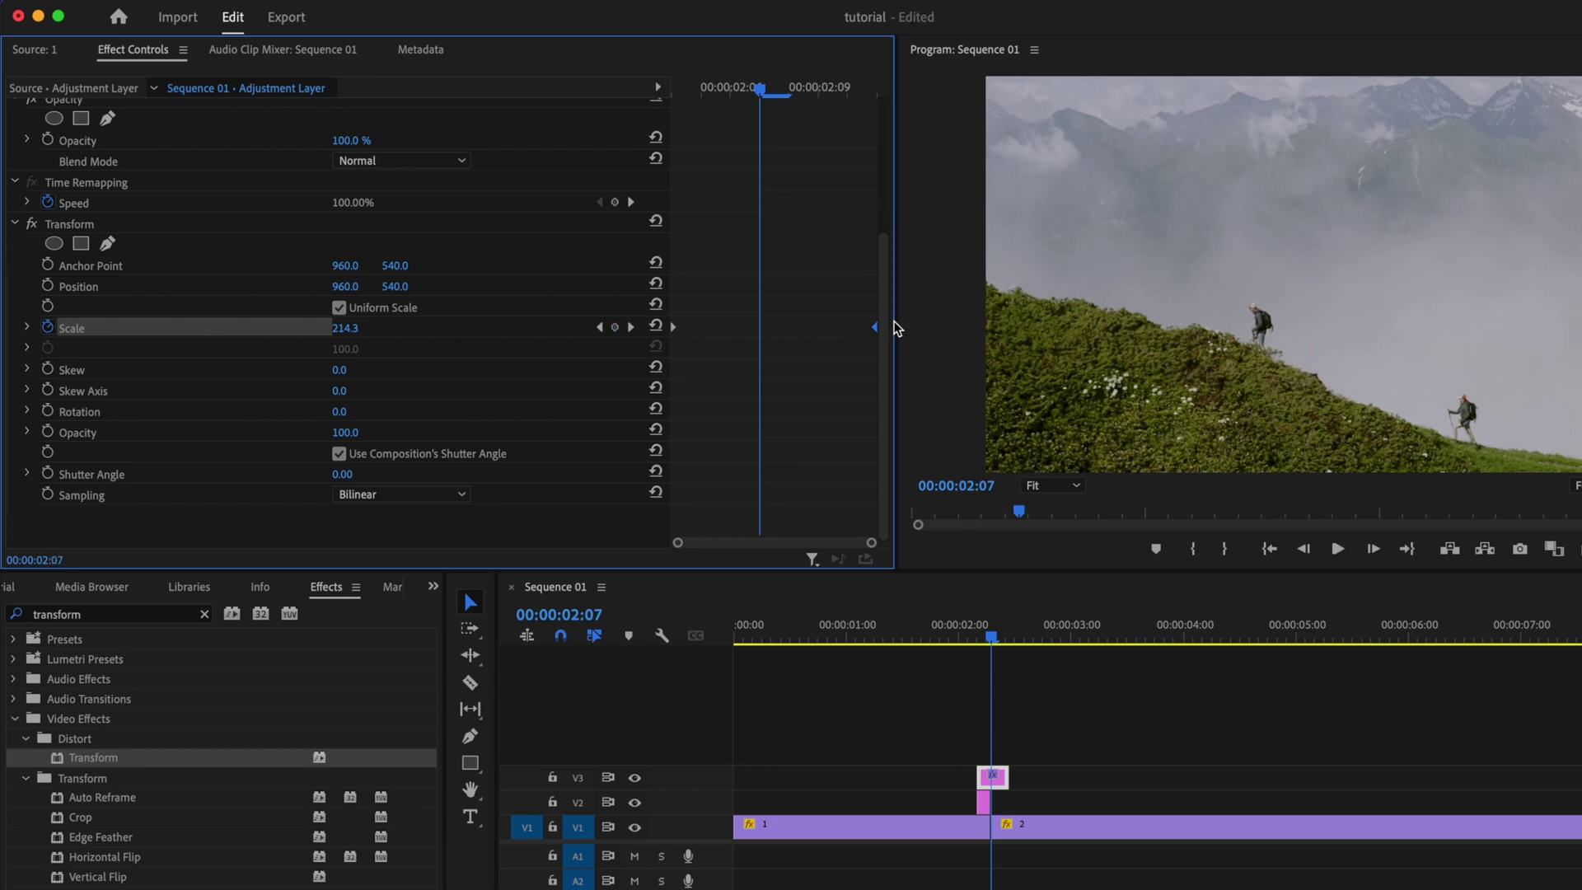
Step: Set the first Scale keyframe to Ease Out and the last one to Ease In
right_click(674, 328)
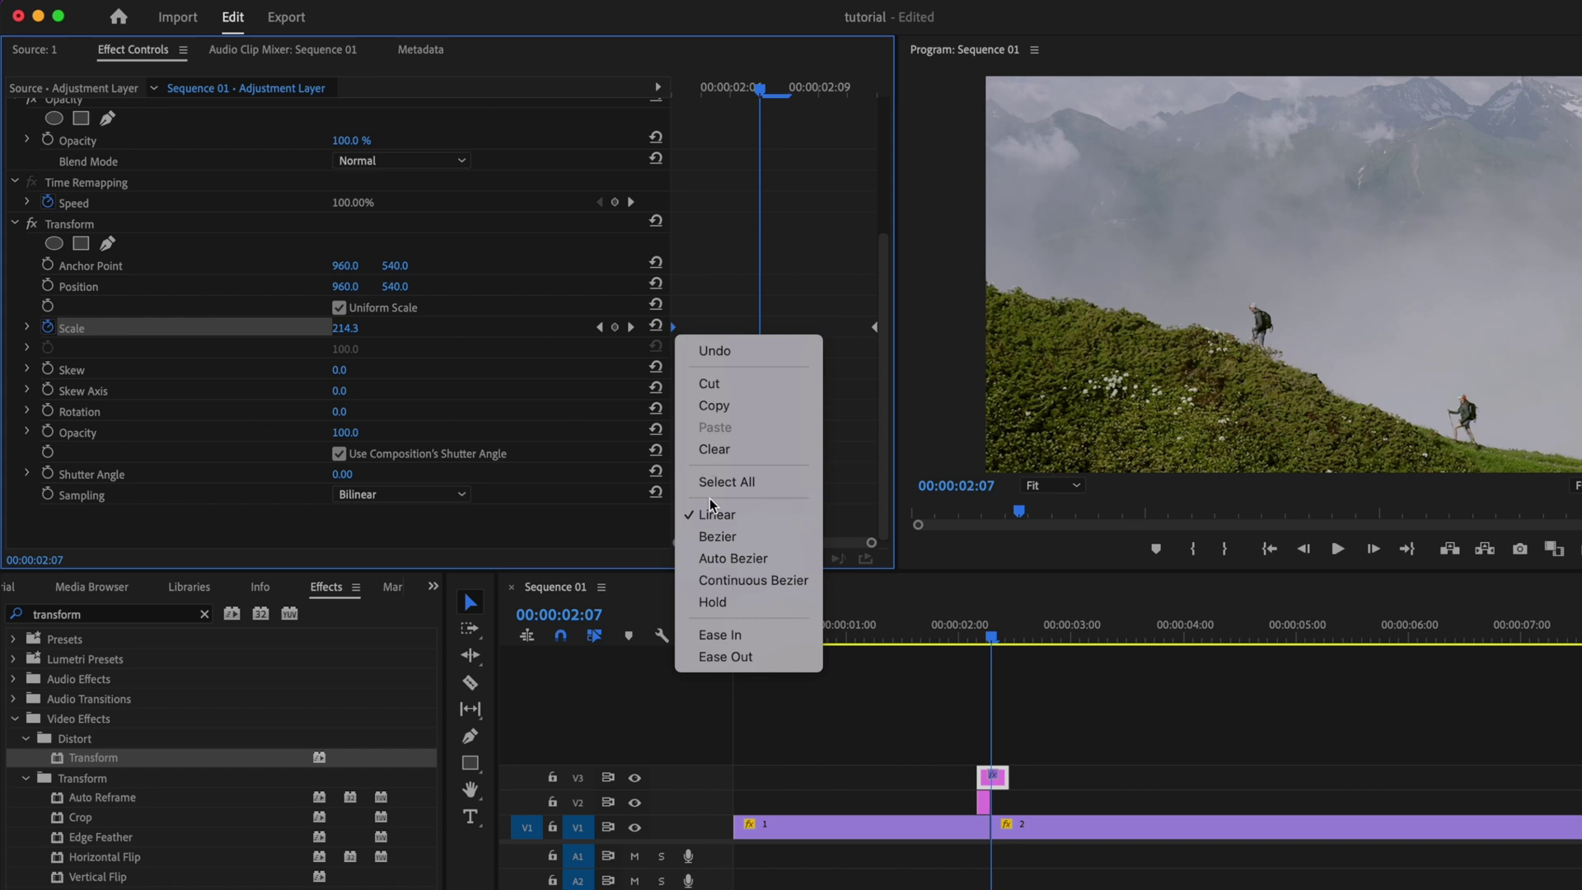
click(720, 657)
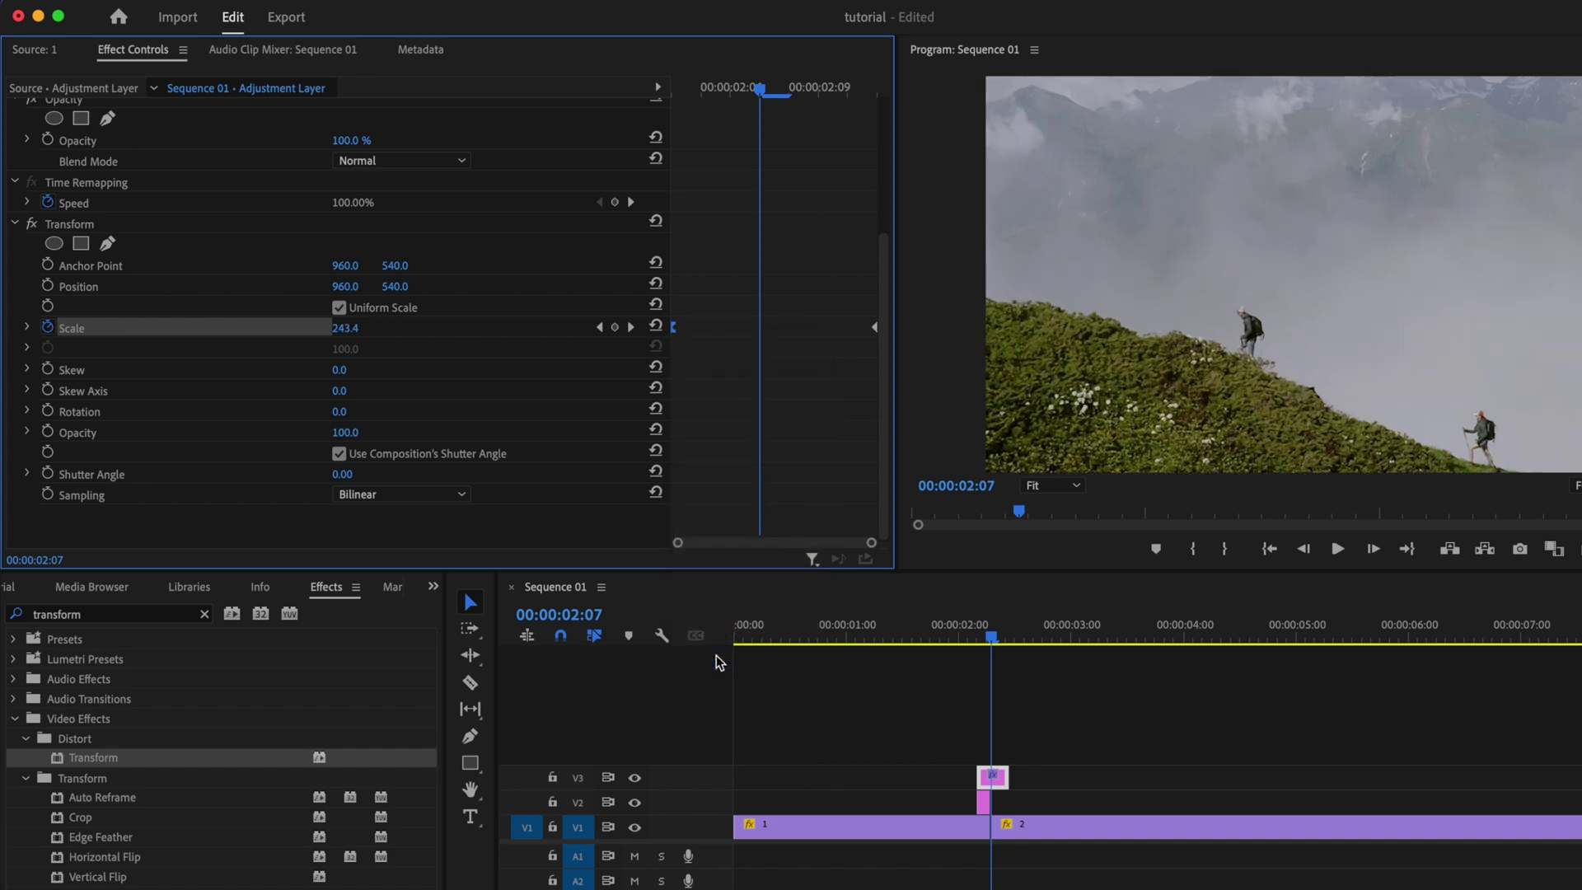
right_click(875, 328)
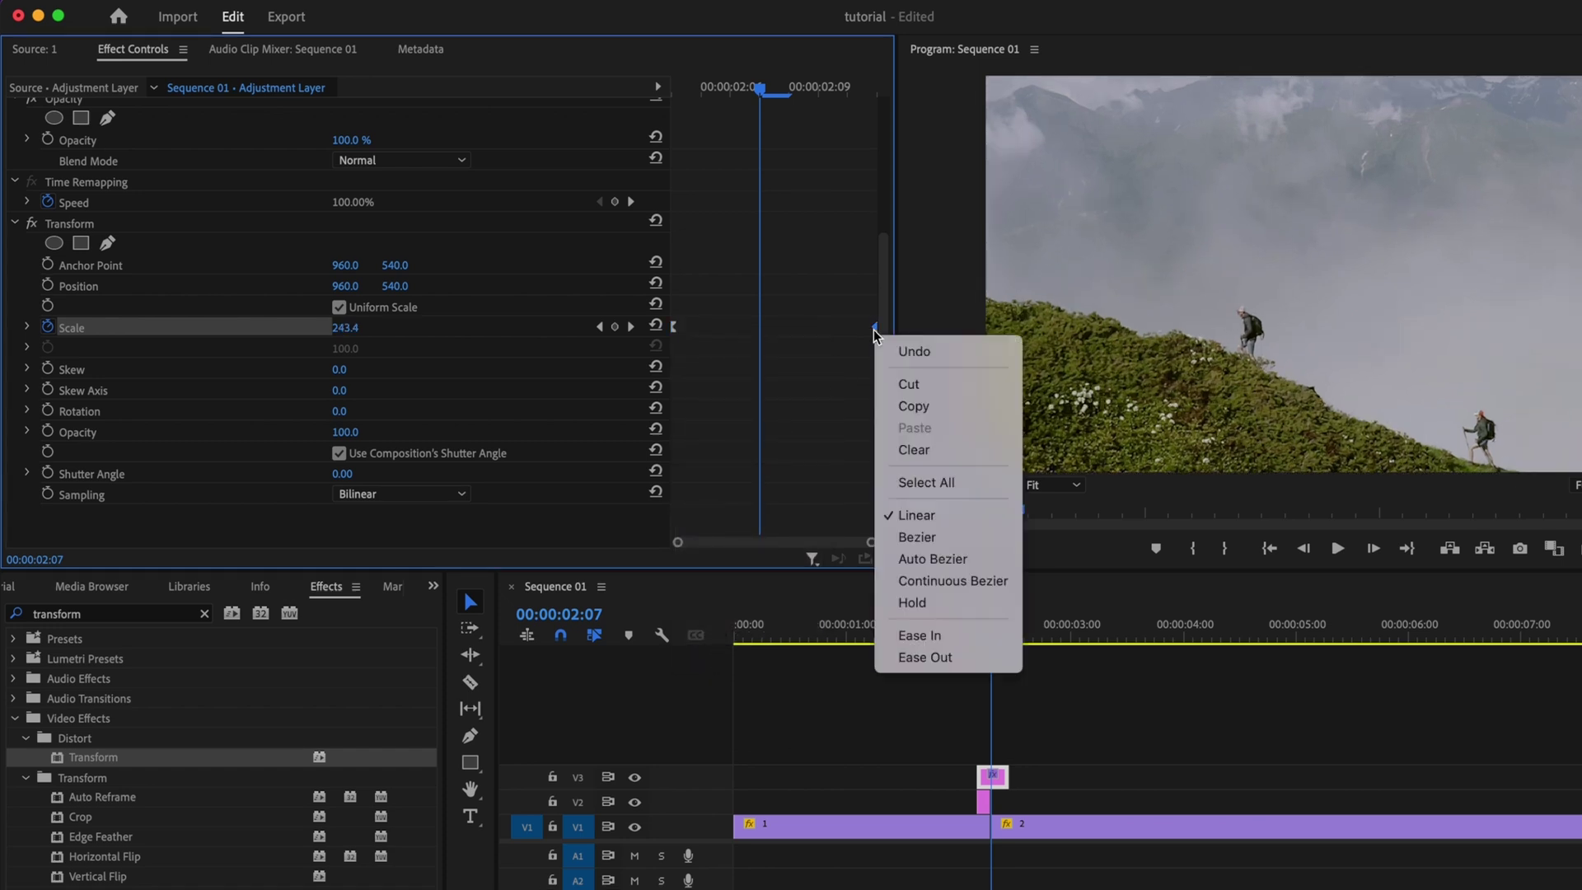
click(905, 638)
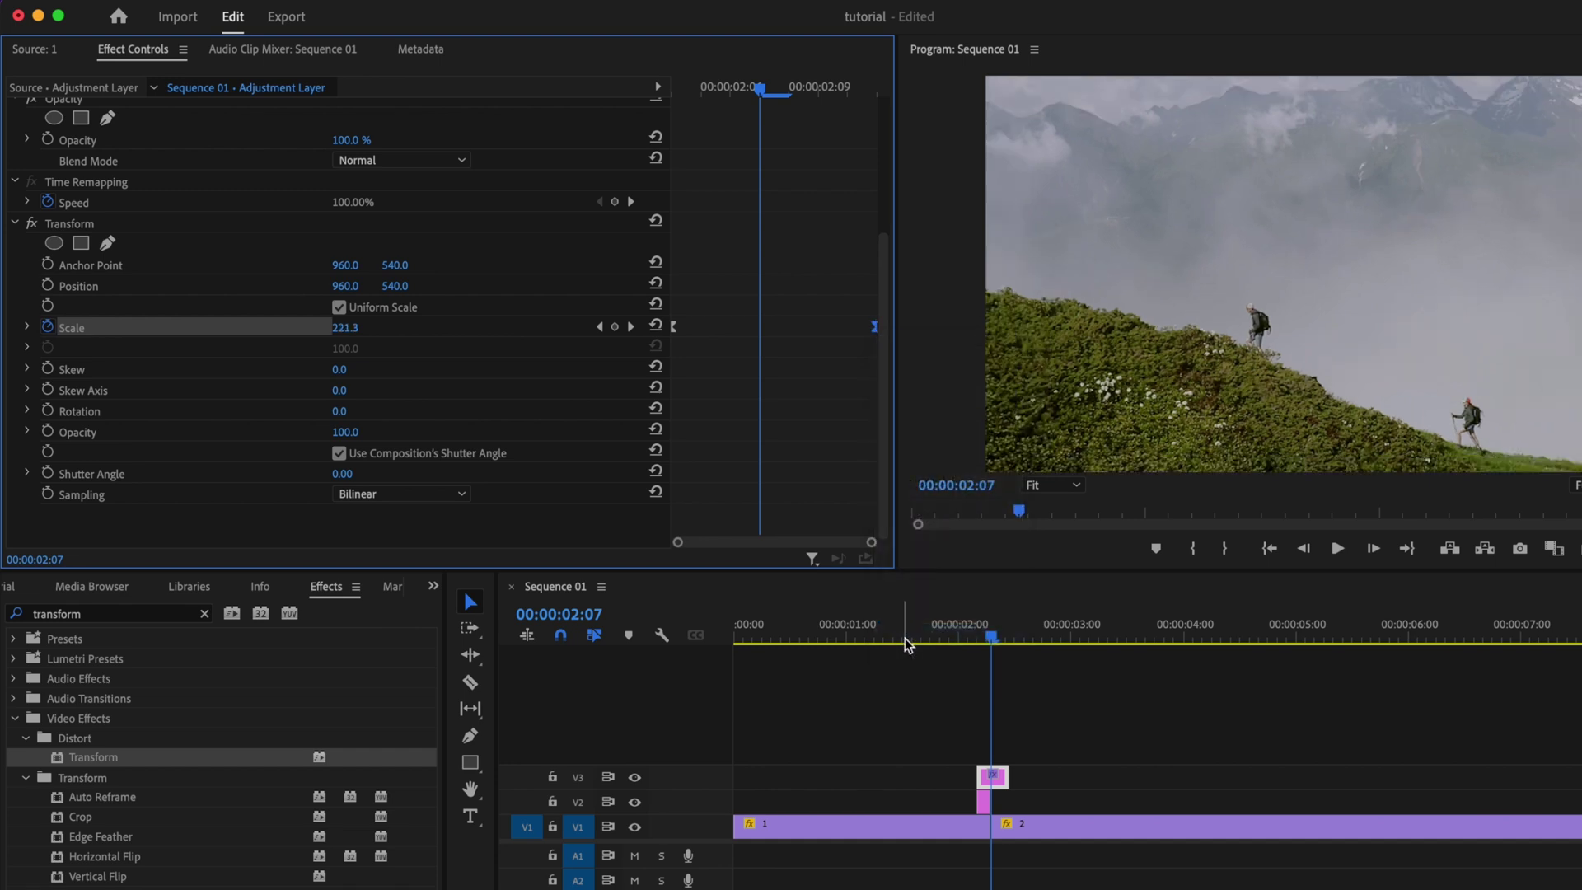
click(956, 561)
key(=)
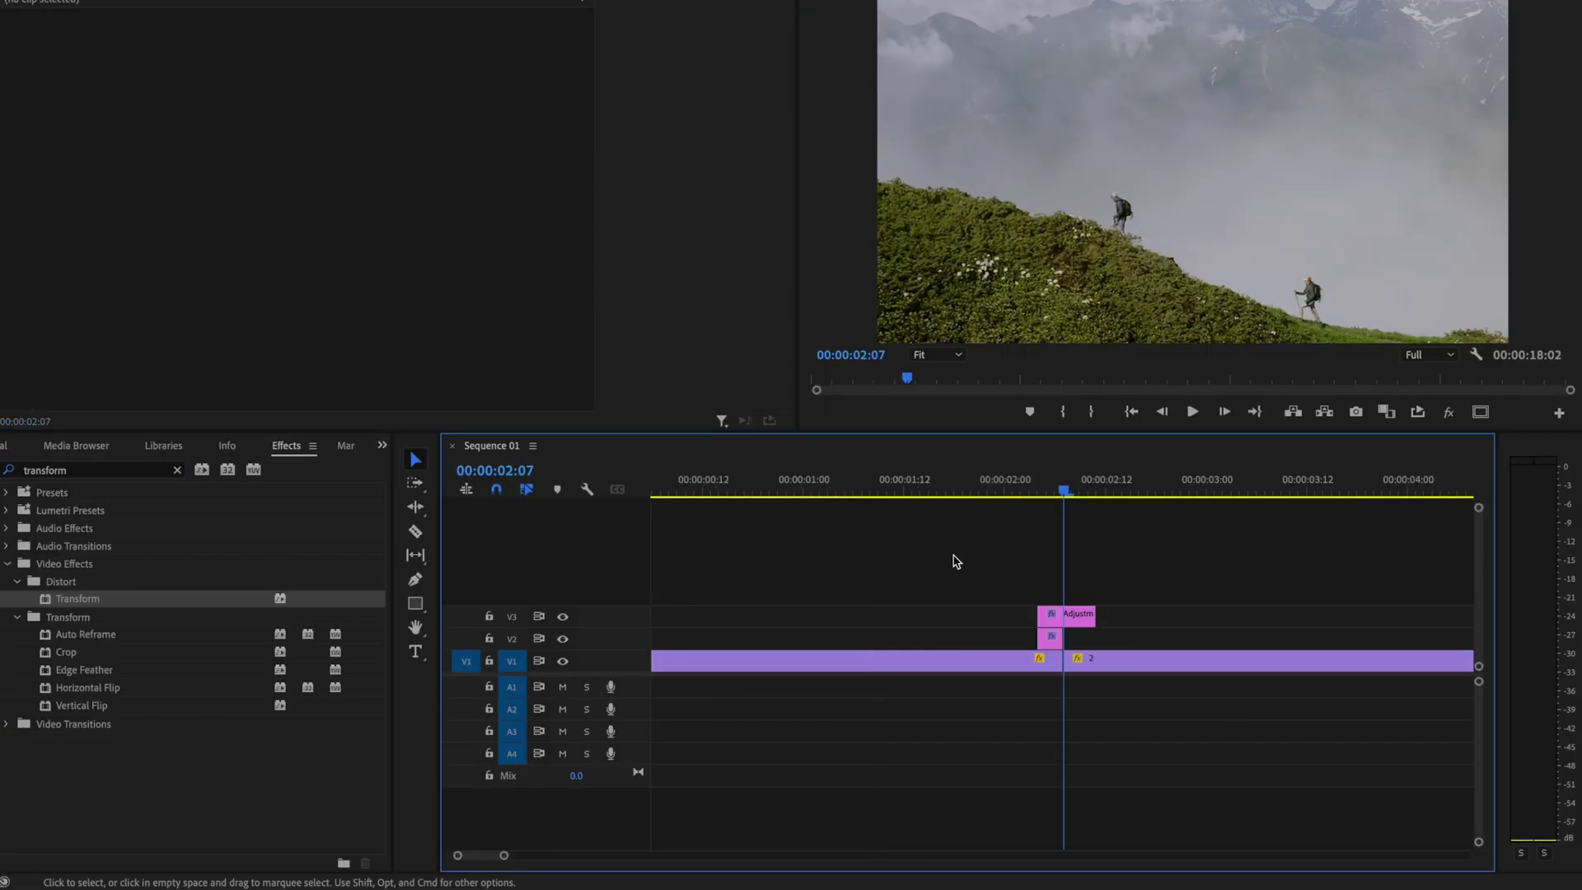
Step: Extend the V3 adjustment layer's end to about 00:00:02:12
click(1114, 616)
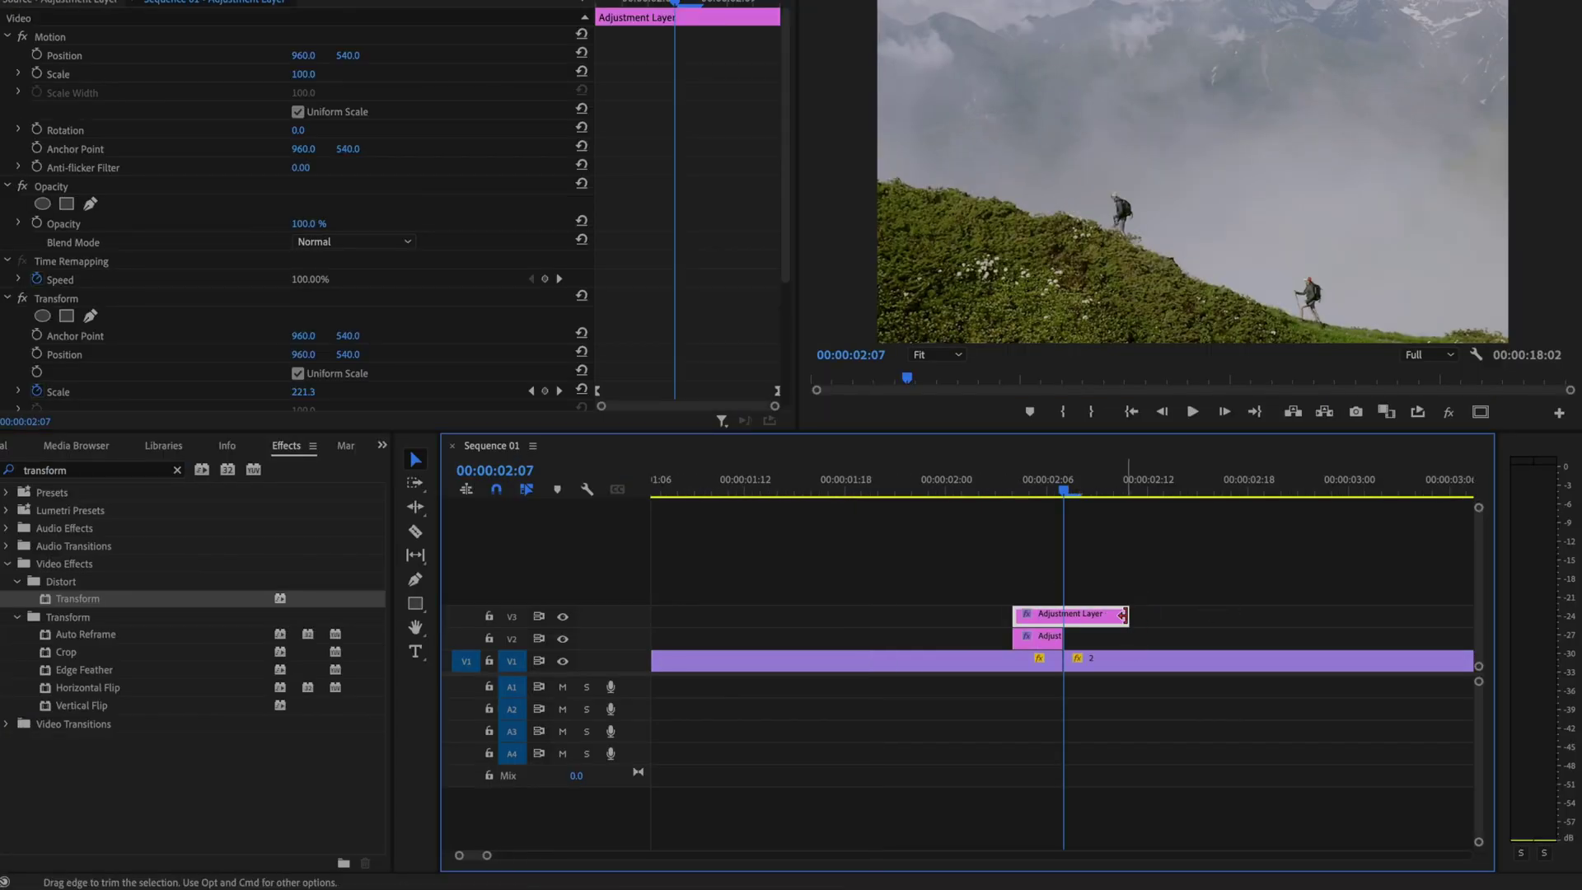
drag(1125, 616, 1146, 615)
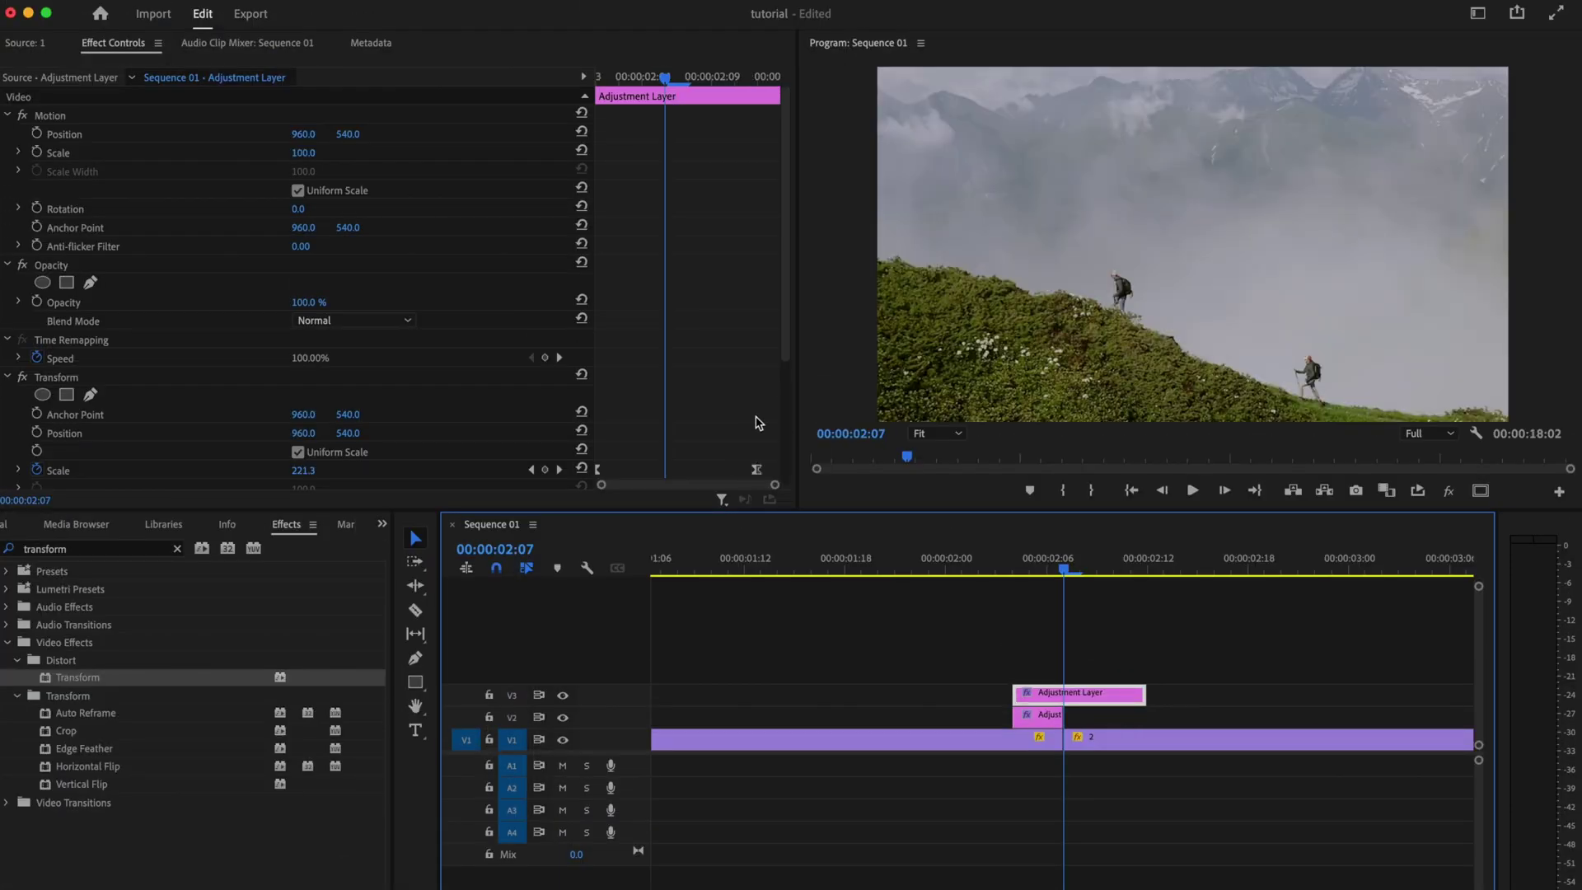
scroll(759, 423, down, 3)
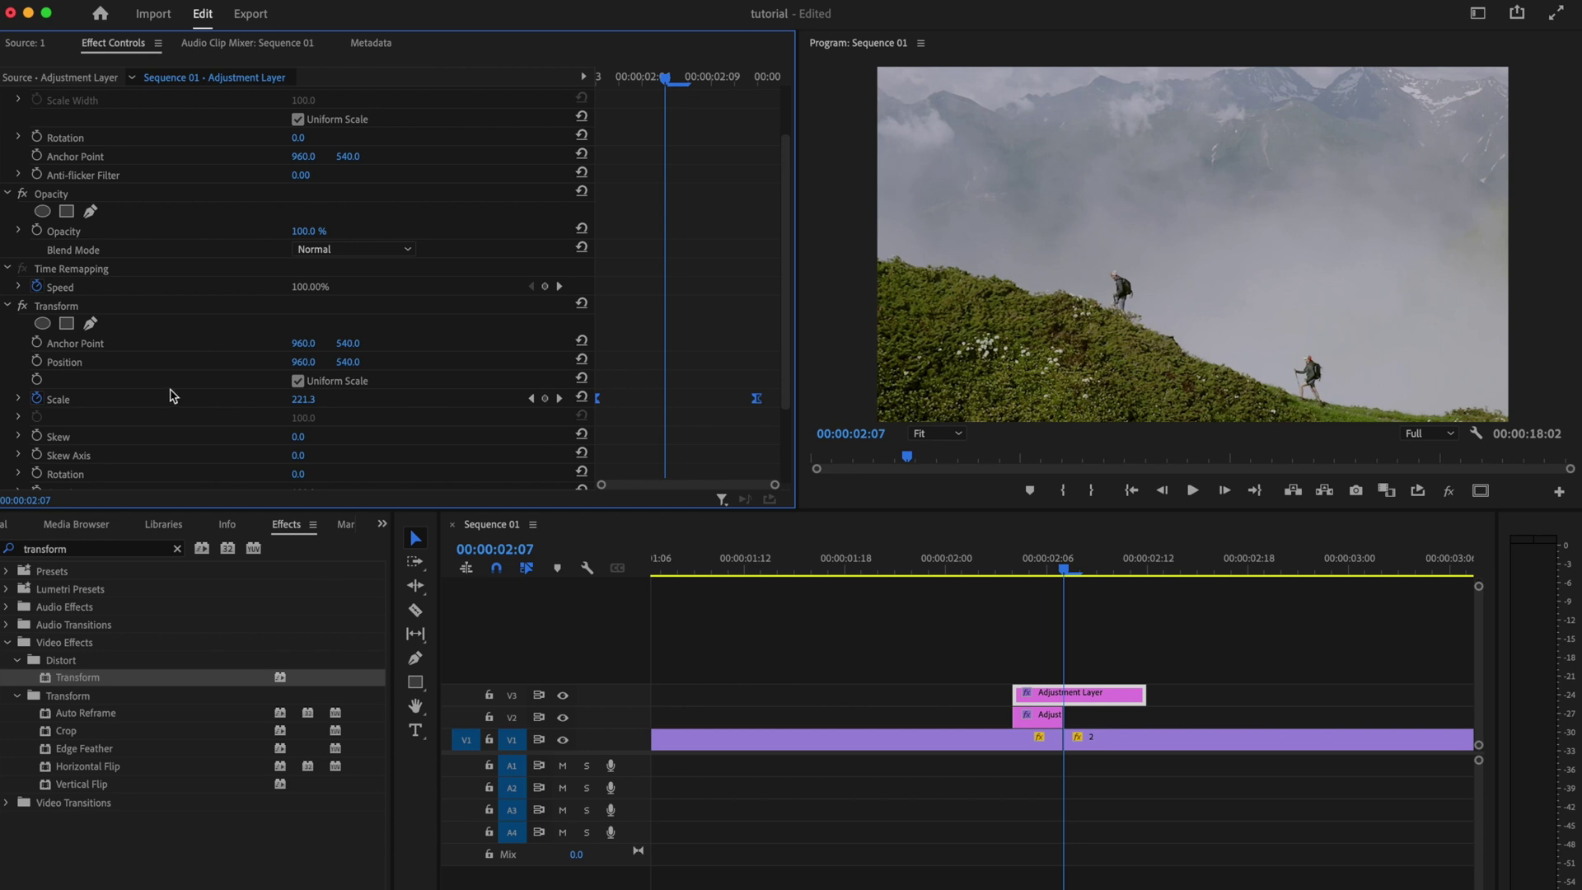
Step: Steepen the Scale velocity curve to peak near -2779.5 per second, previewing around the cut
click(19, 399)
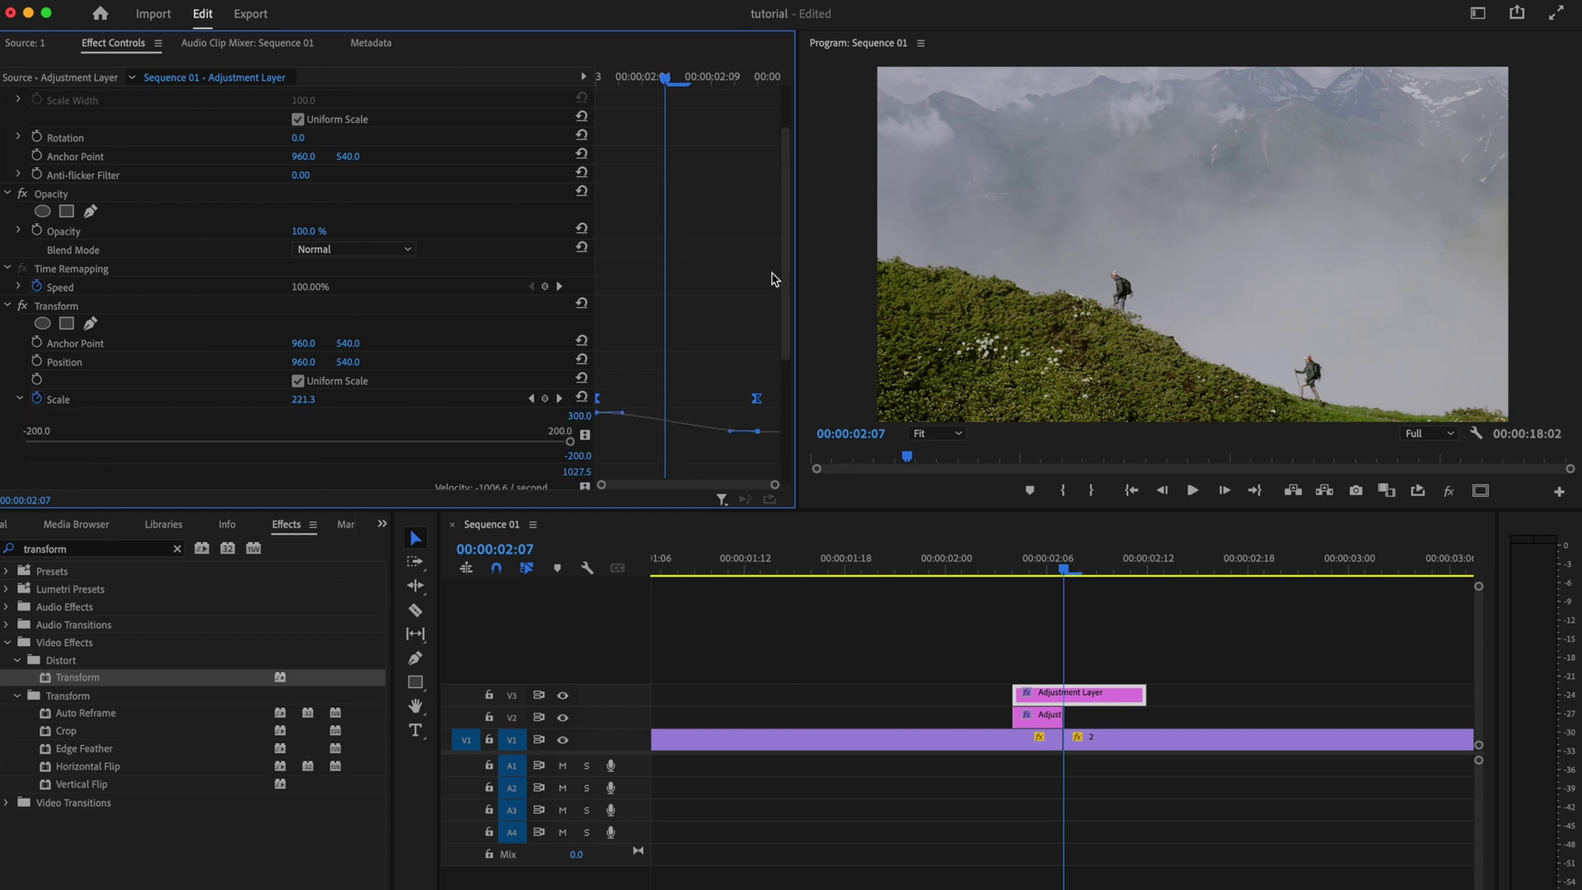
scroll(774, 279, down, 7)
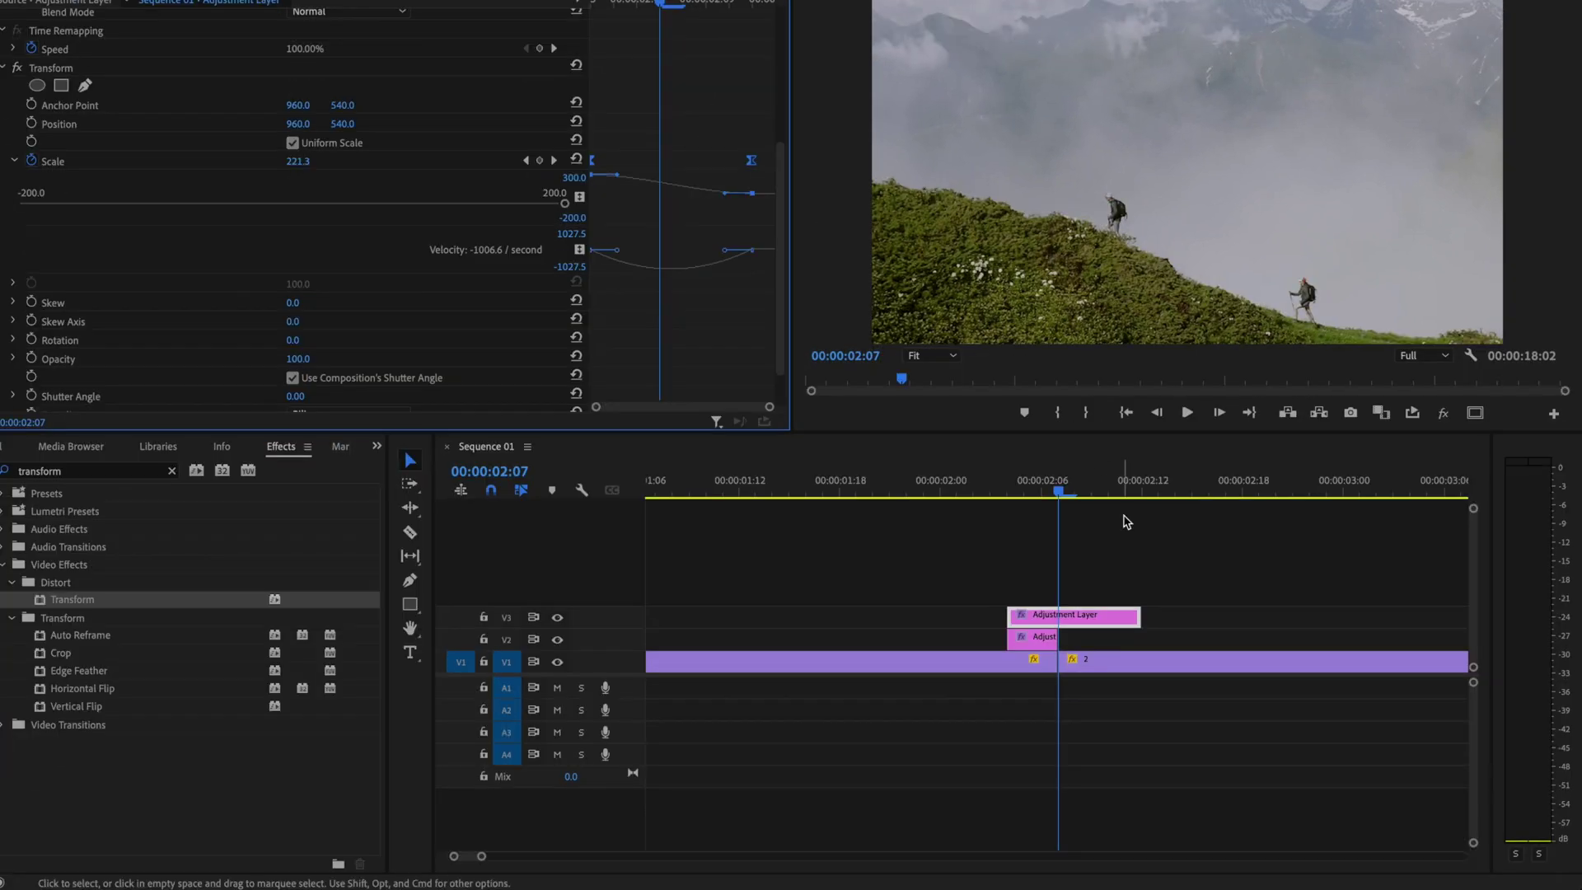
drag(1081, 567, 1106, 571)
drag(1101, 493, 1058, 494)
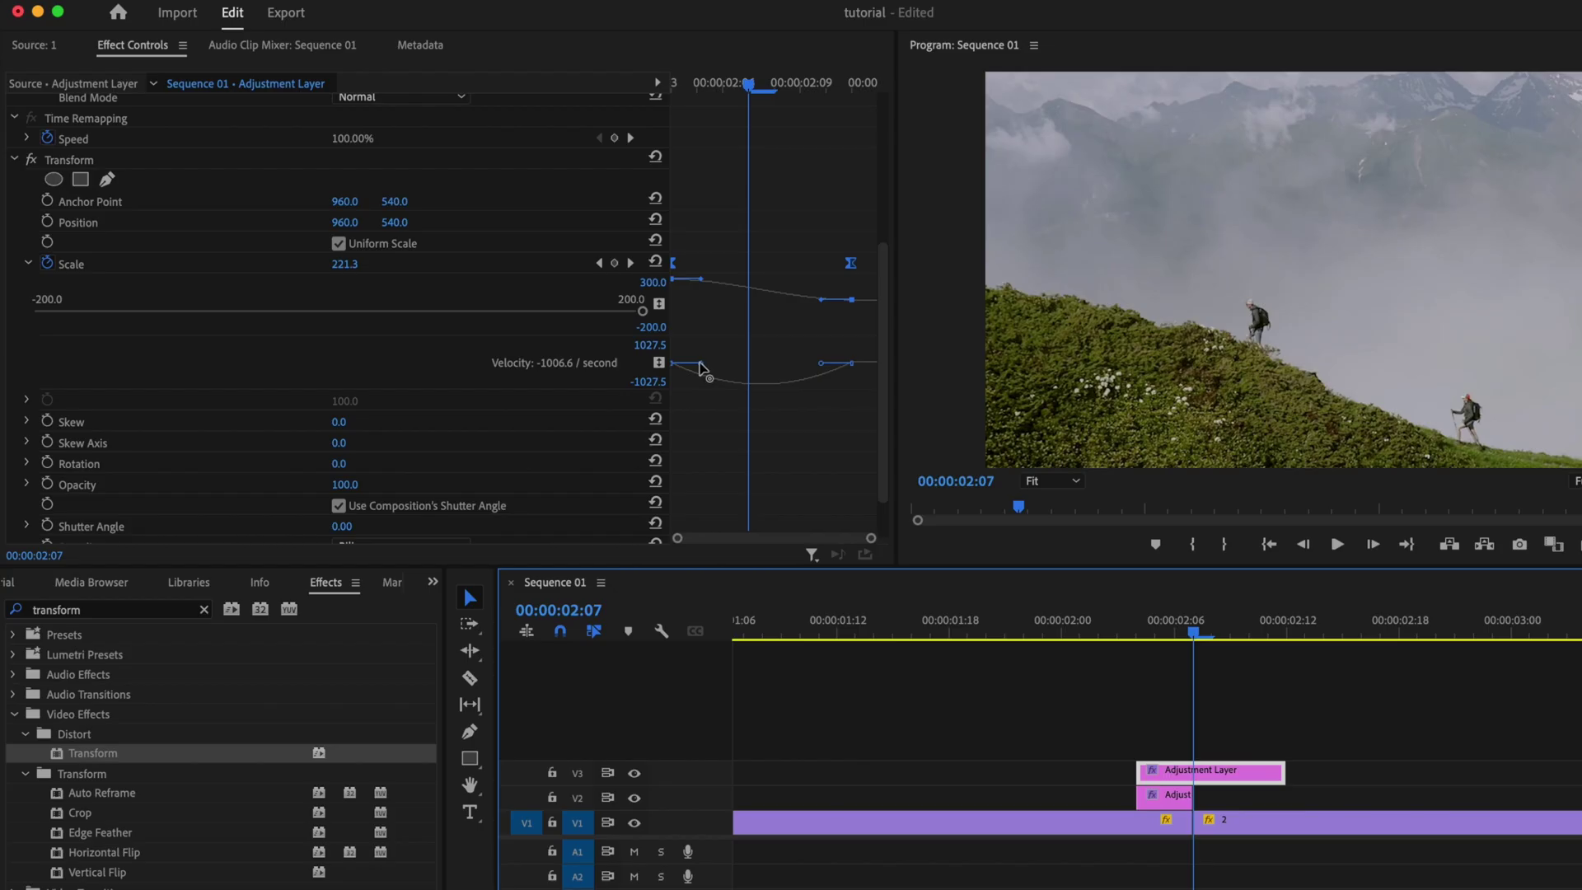
drag(701, 363, 775, 366)
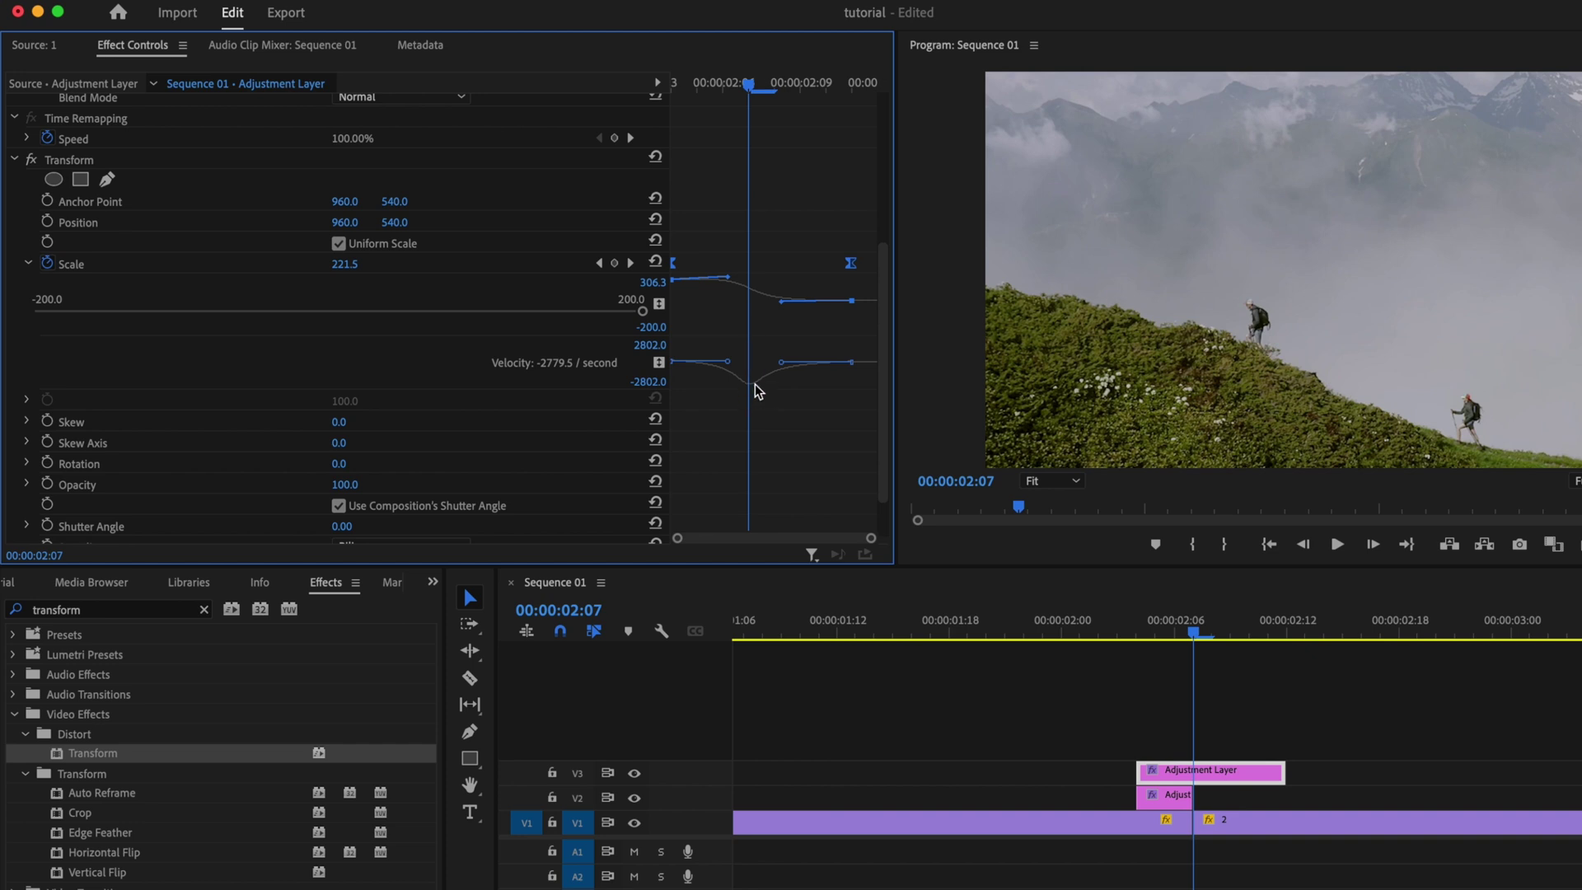
scroll(827, 445, down, 2)
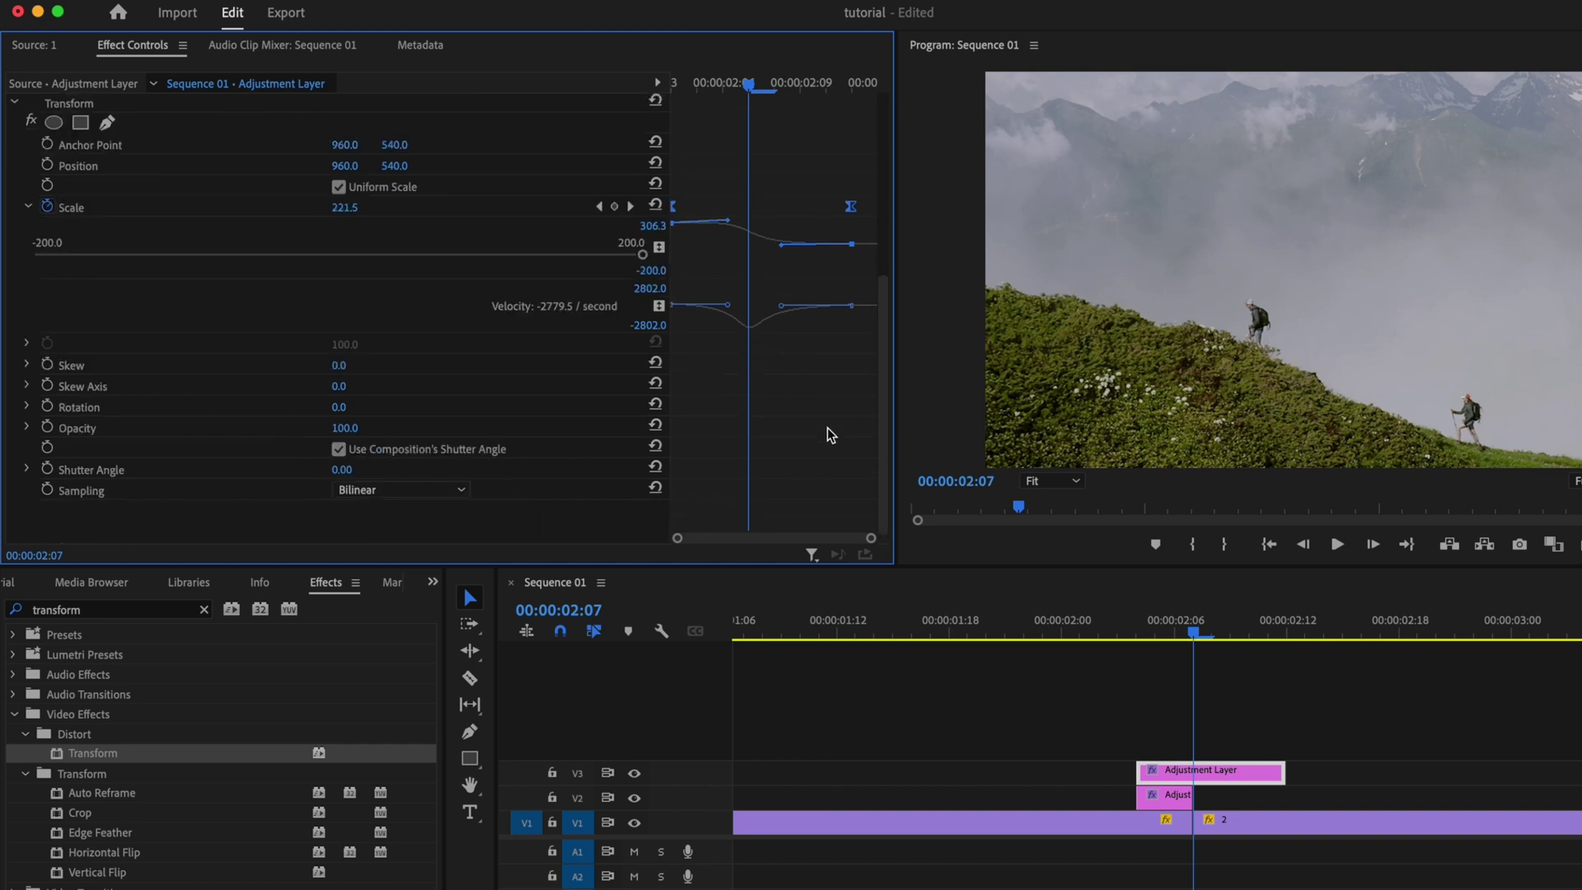
click(345, 471)
Step: Set the Transform Shutter Angle to 360, play the zoom, and trim V3 to about 00:00:02:11
key(Return)
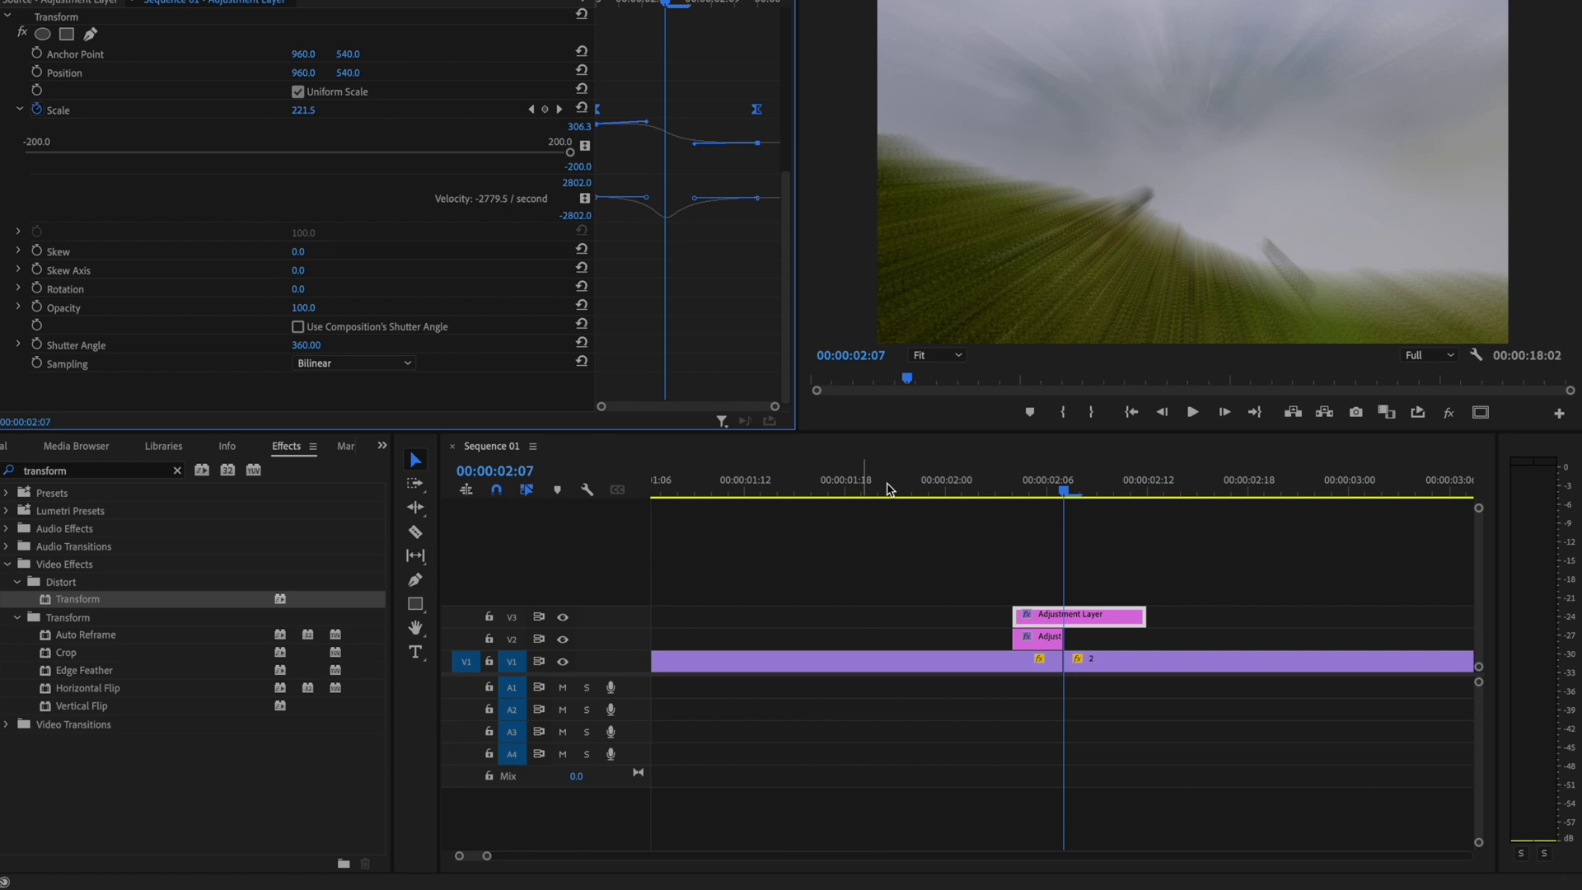
click(1111, 544)
key(space)
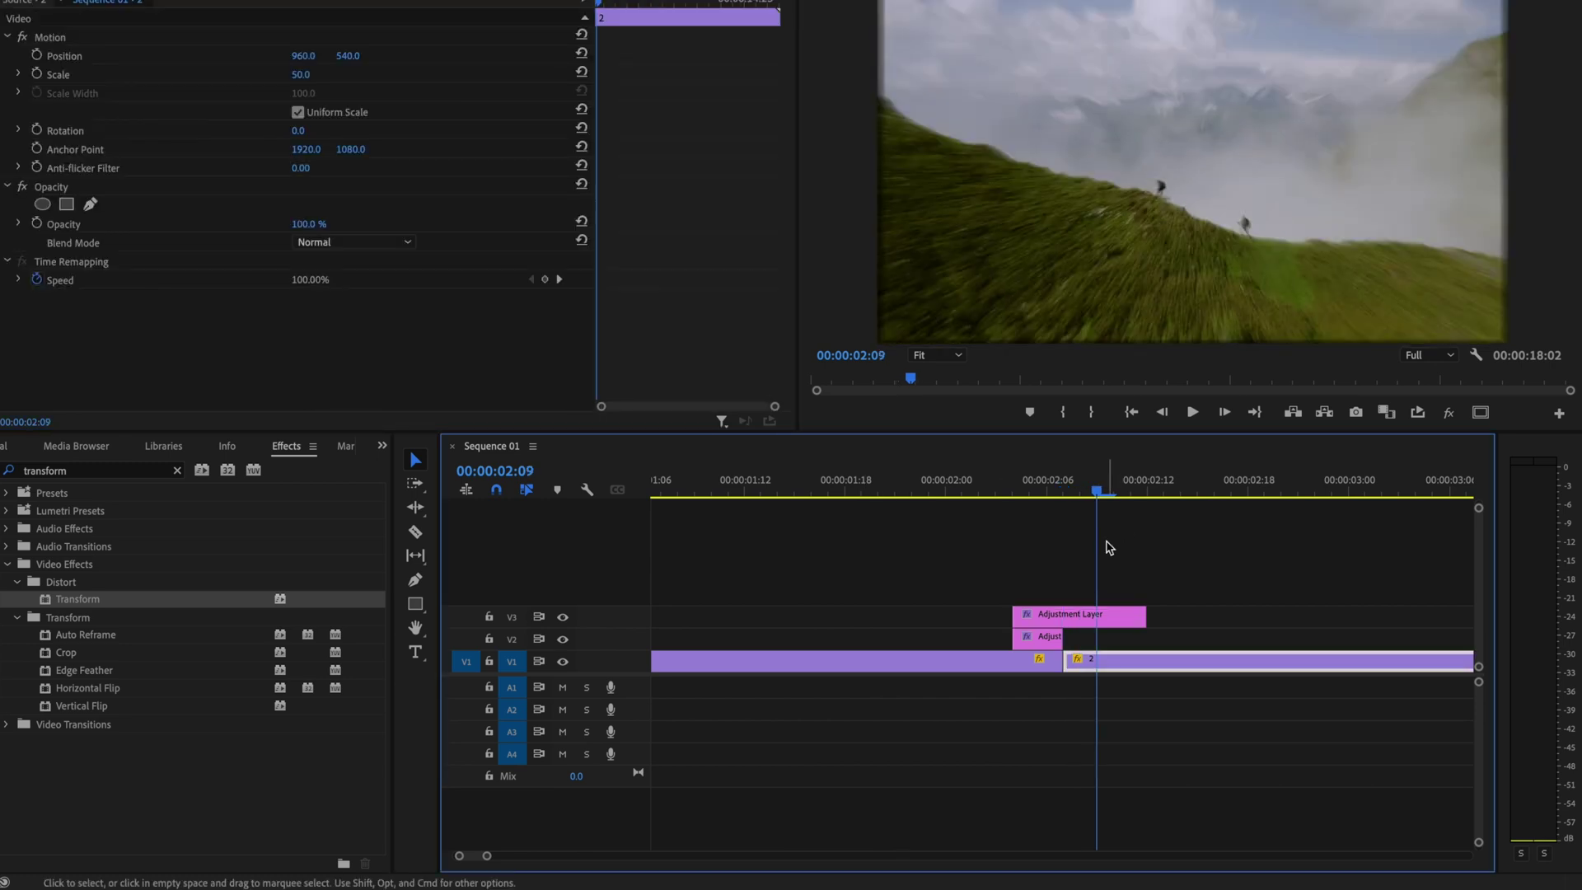
drag(1141, 616, 1126, 616)
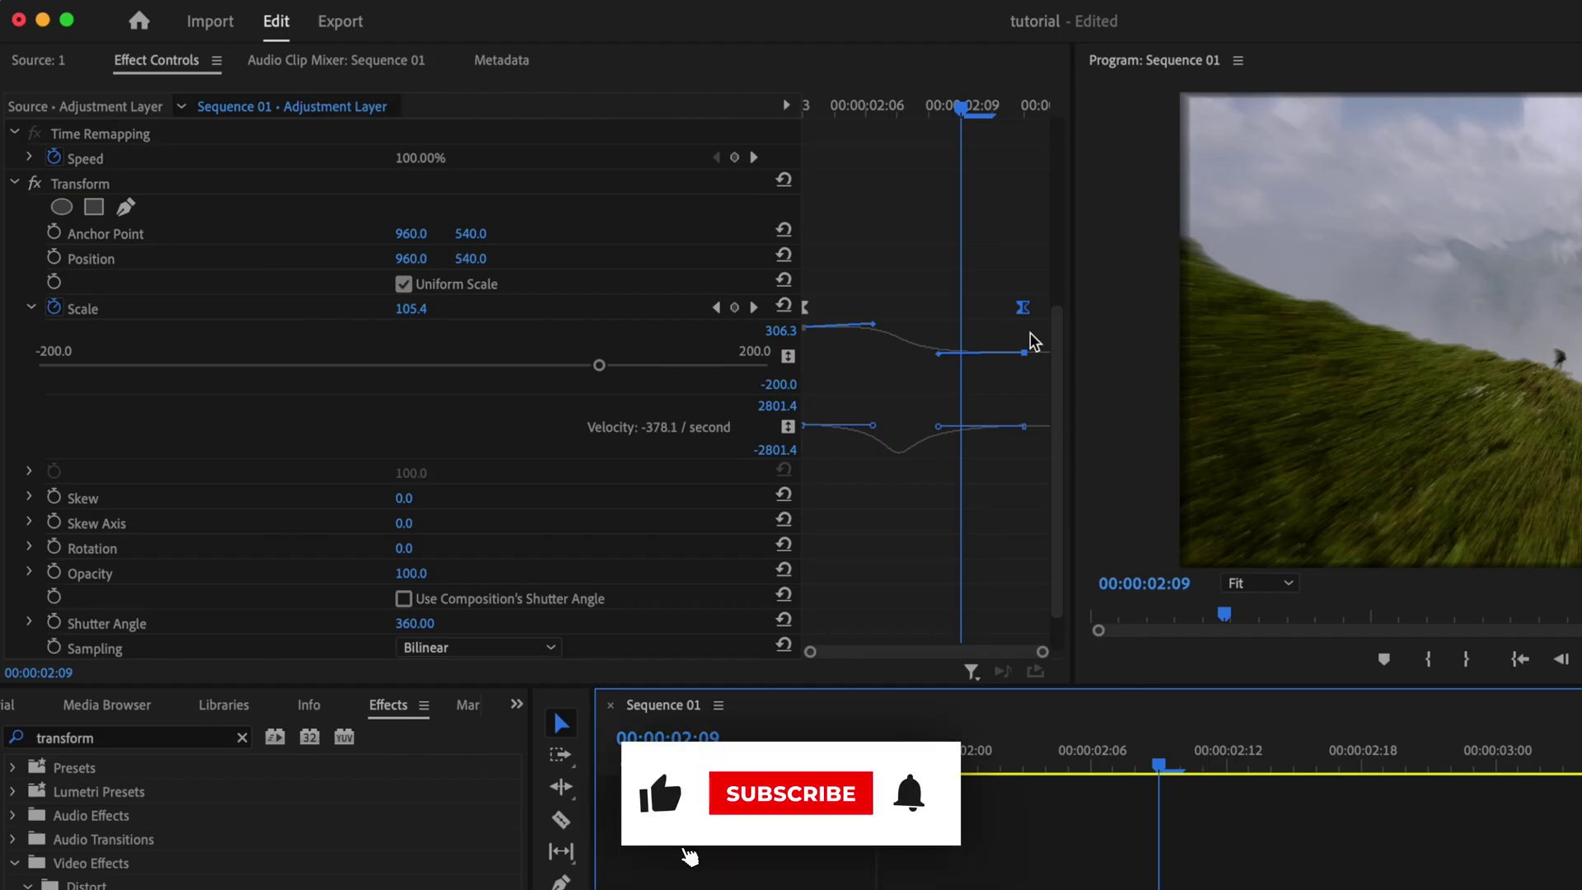
Step: Soften the Scale velocity peak to about 2127 per second and review before the cut
click(1034, 342)
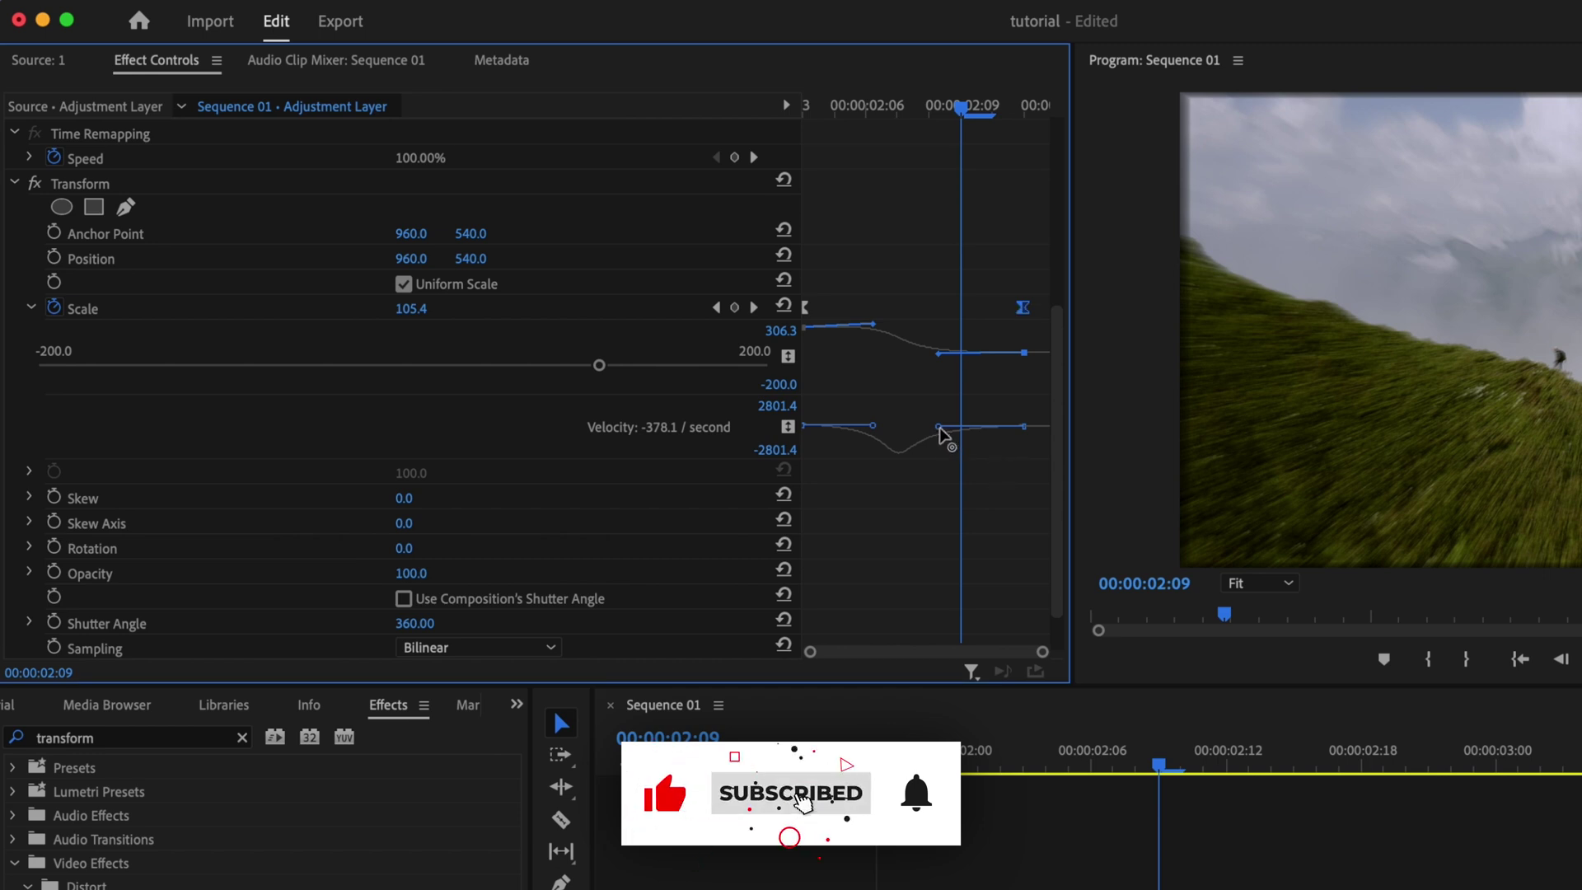
drag(944, 434, 943, 439)
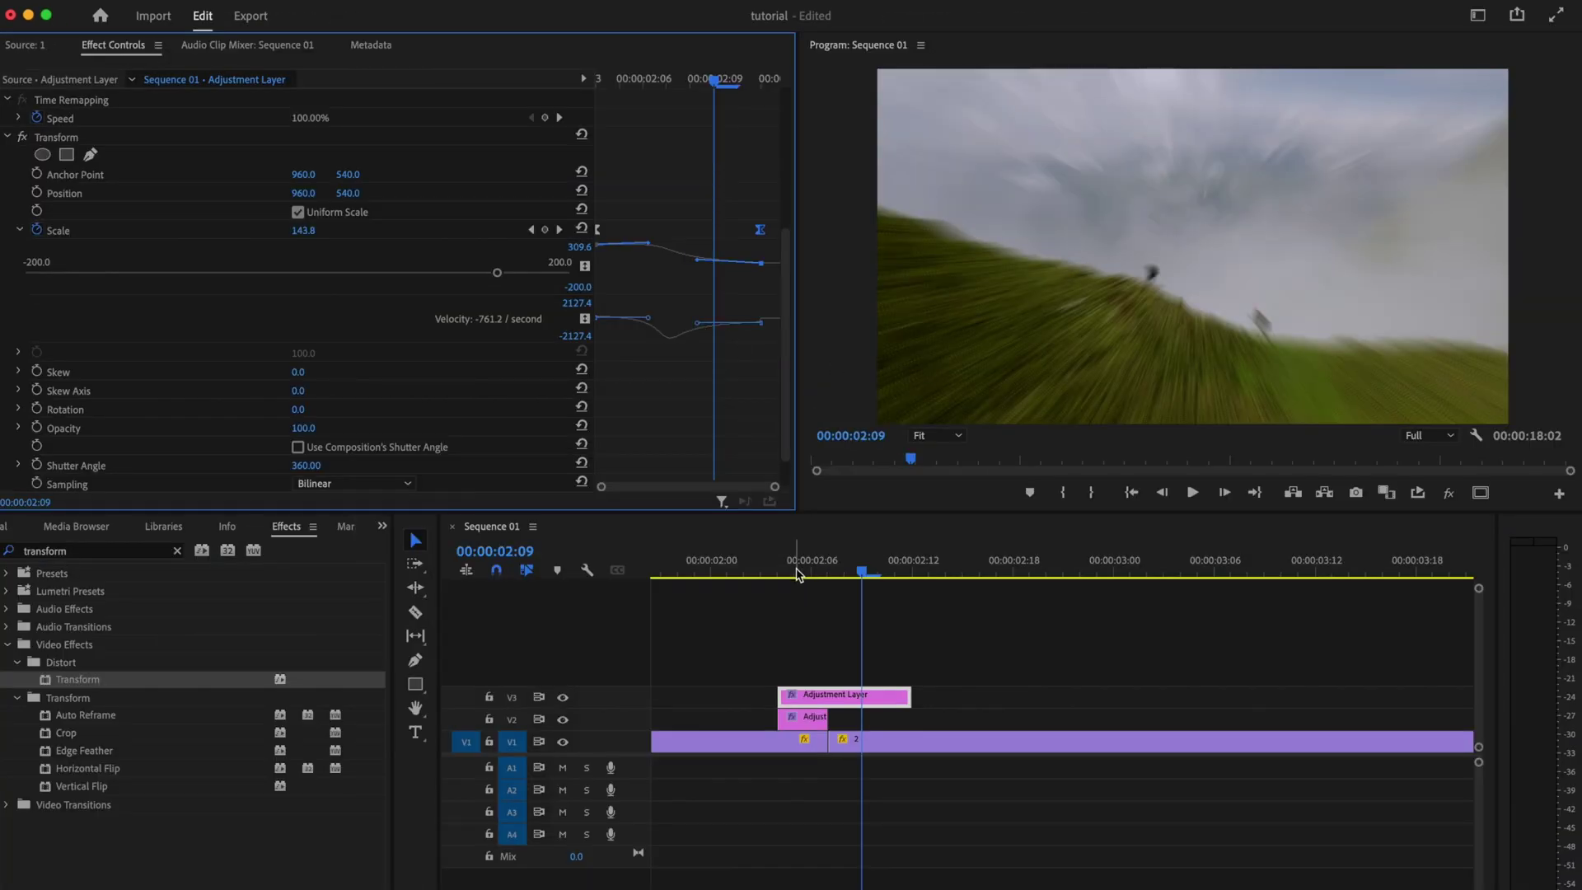
click(758, 571)
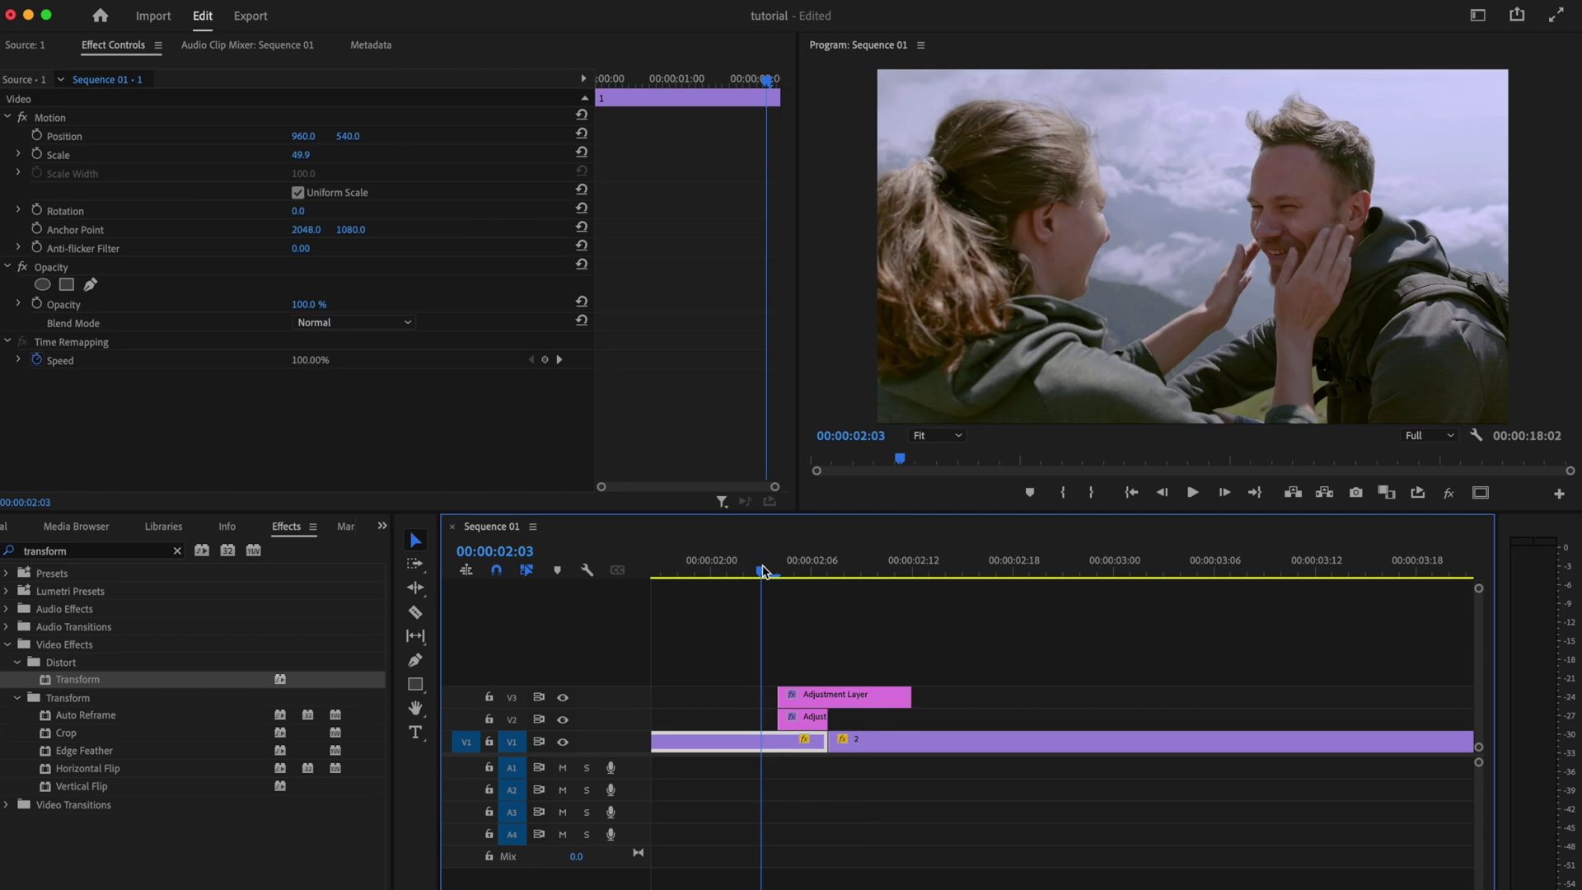